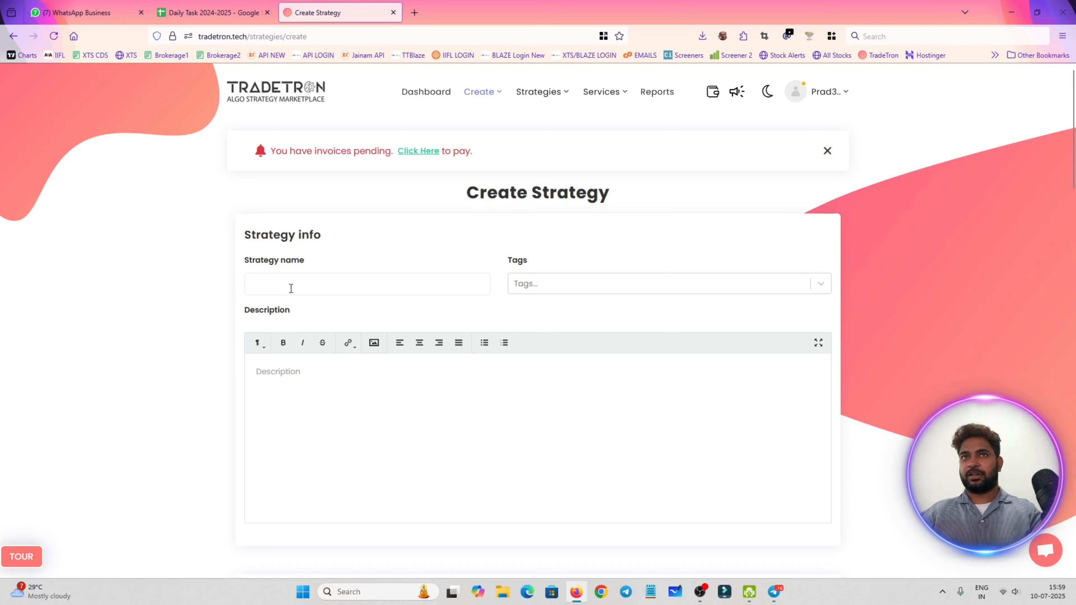
Name the strategy Supertrend and enter the same text as its description
left_click(291, 288)
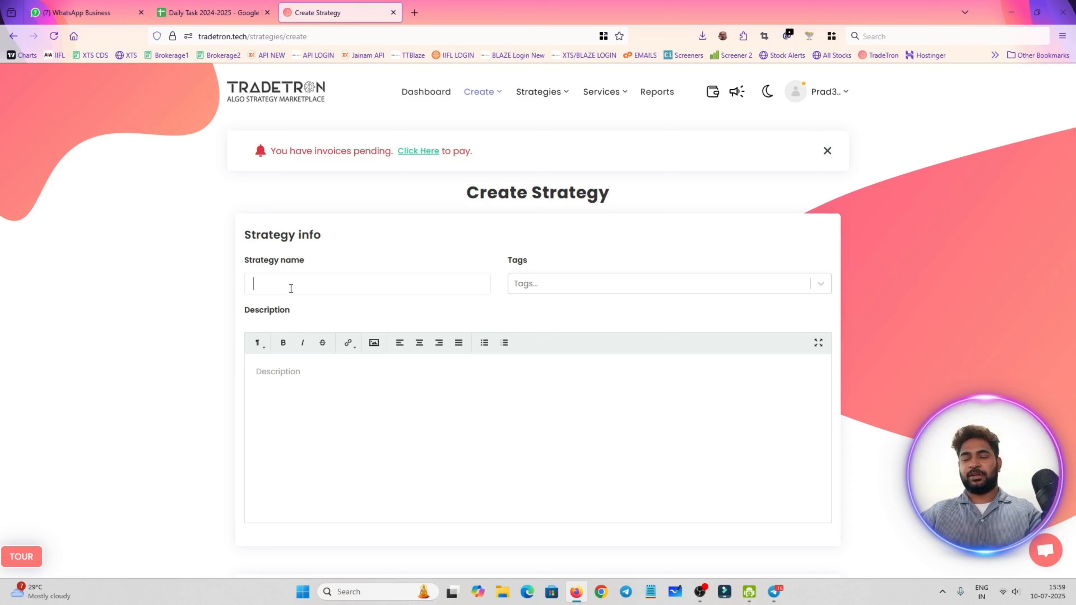
type("Super")
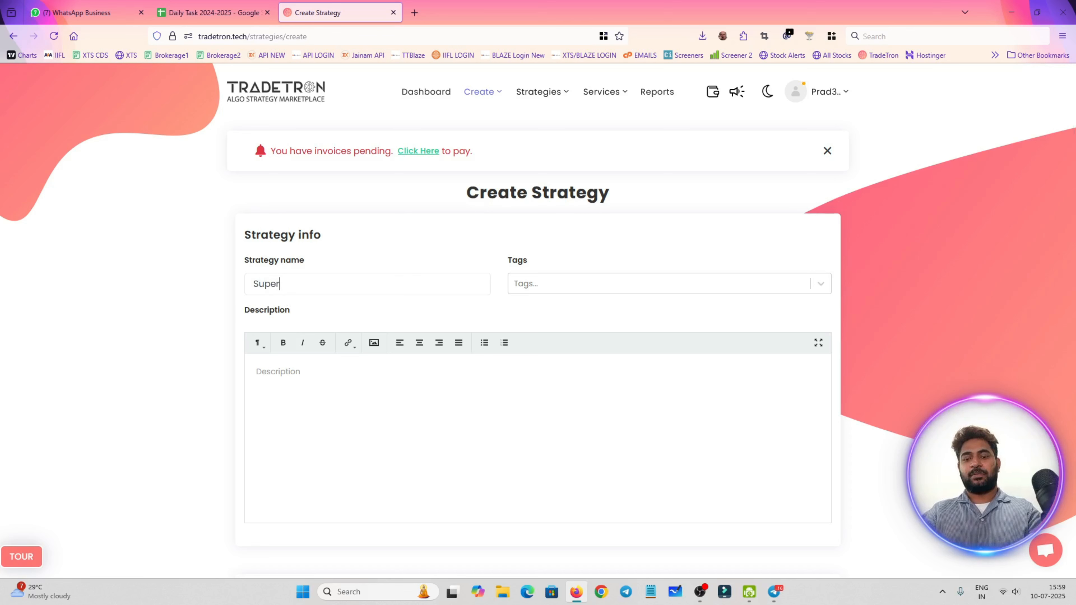
type("trend")
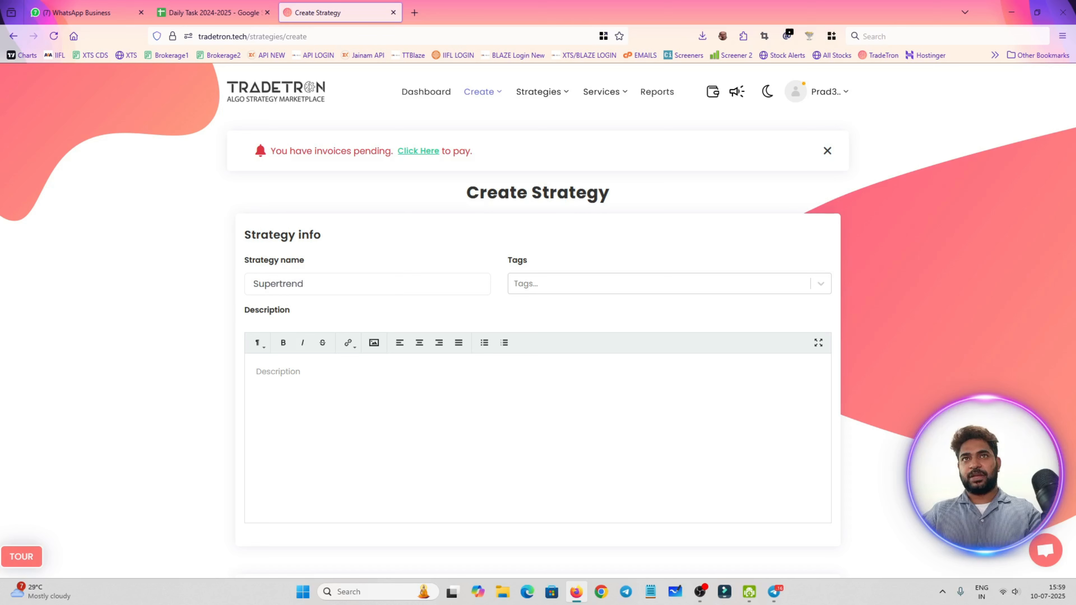
key("ctrl+a")
key("ctrl+c")
left_click(423, 408)
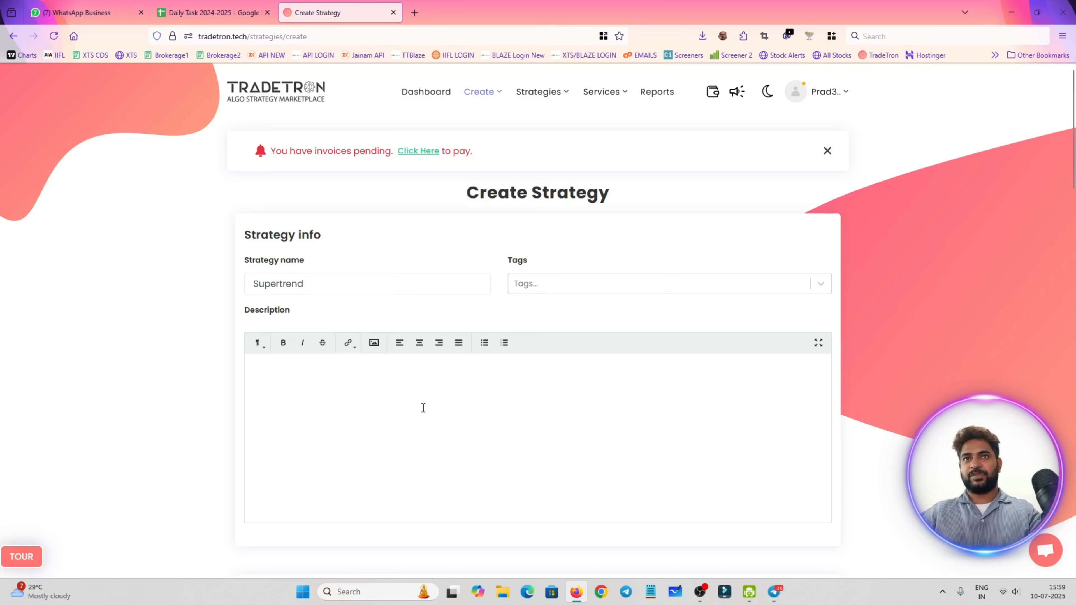
key("ctrl+v")
Add an entry condition to Set 1 that begins with the Time keyword for NSE
scroll(422, 407, "down", 5)
scroll(369, 396, "down", 6)
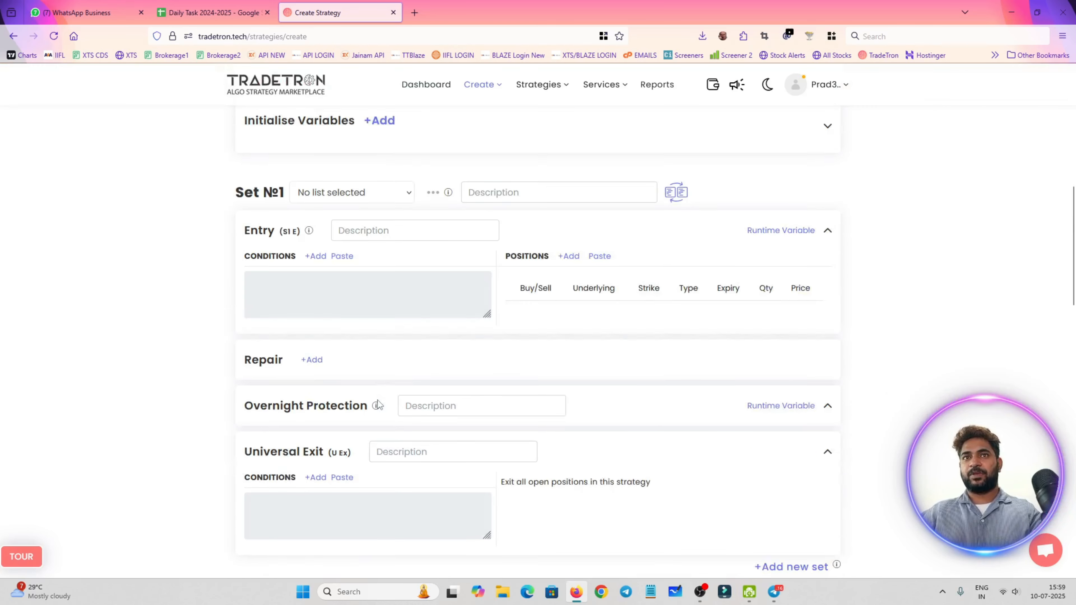
left_click(316, 217)
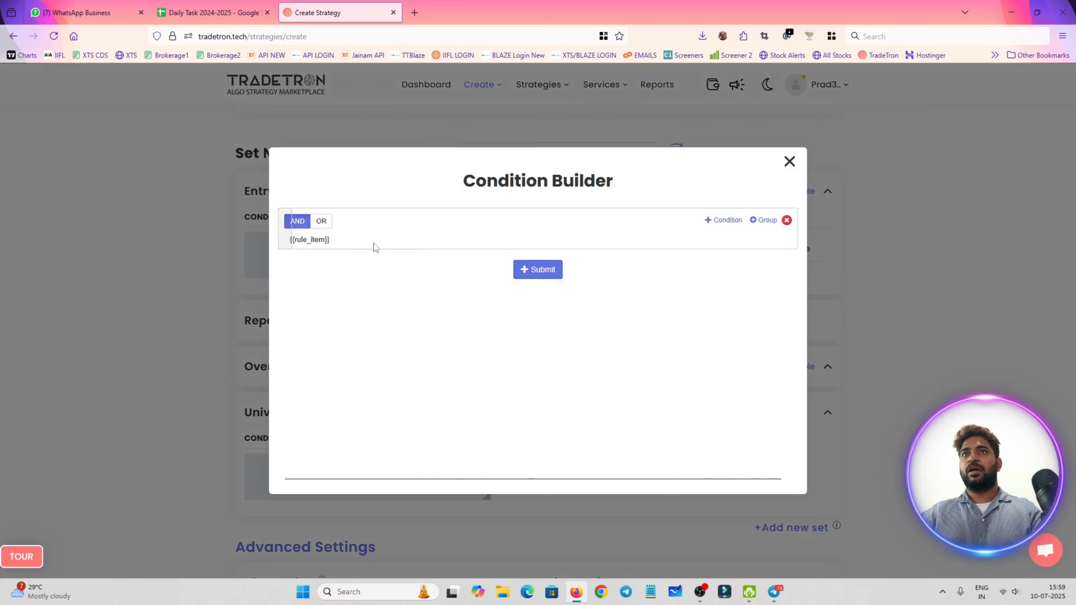
left_click(720, 225)
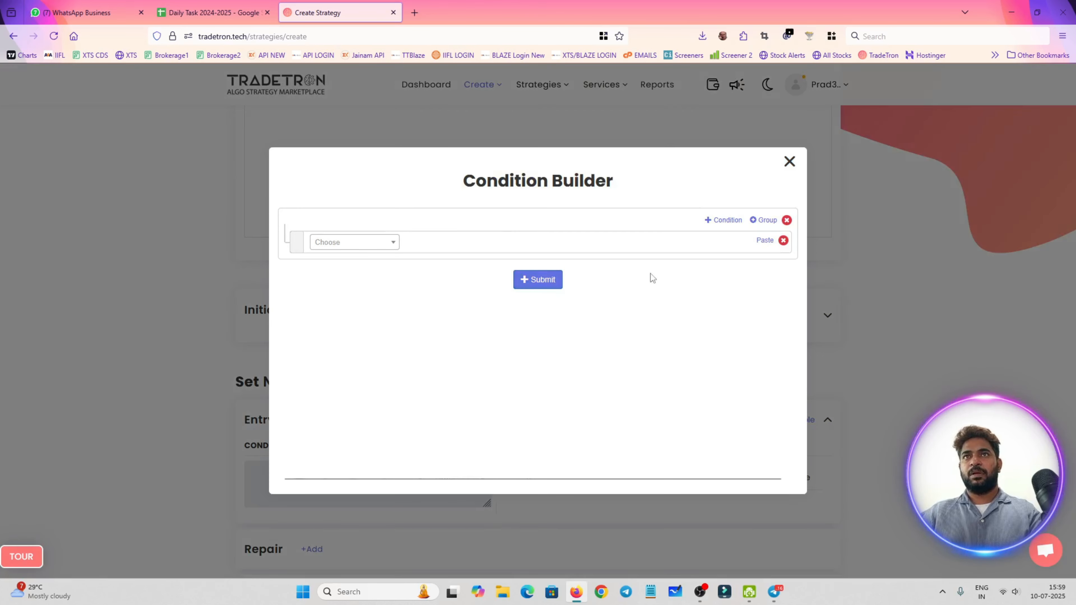
left_click(374, 248)
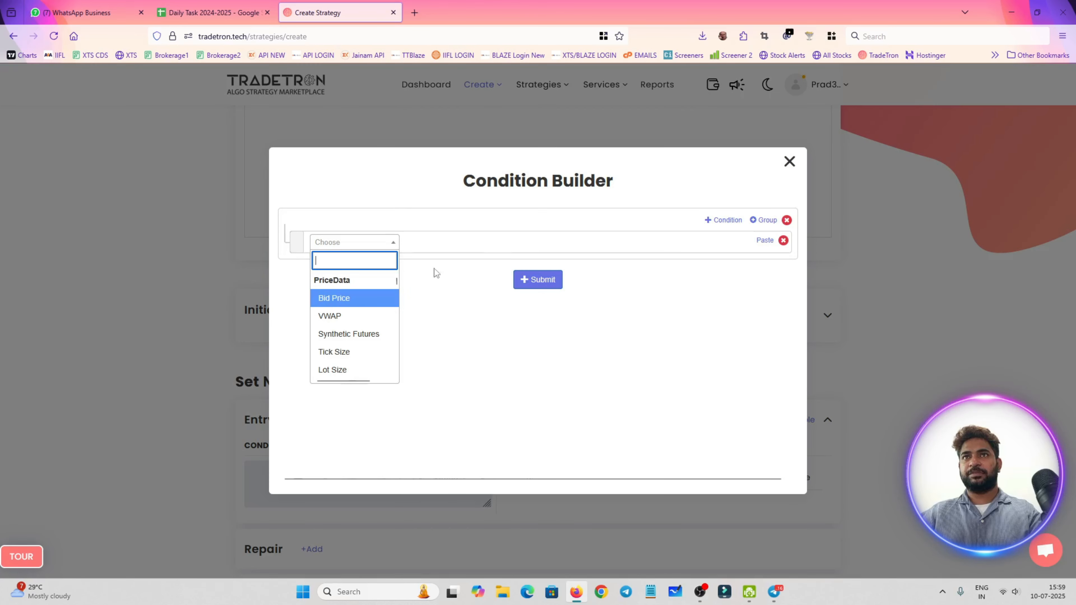
type("time")
key("Down")
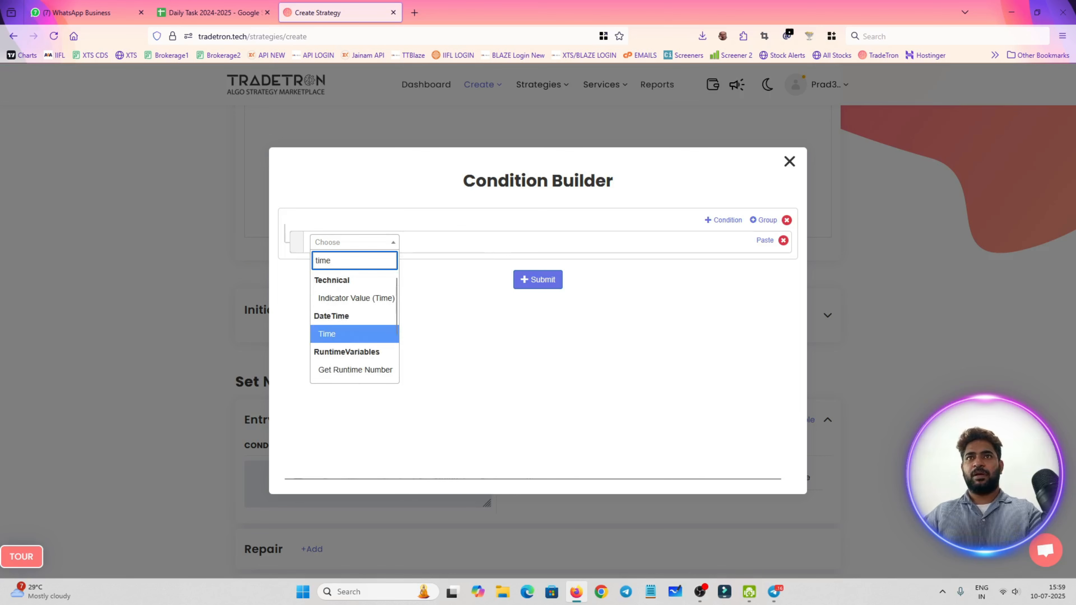
key("Return")
left_click(579, 436)
Append the >= comparison operator after the Time keyword in the entry condition
left_click(365, 250)
type(">")
key("Down")
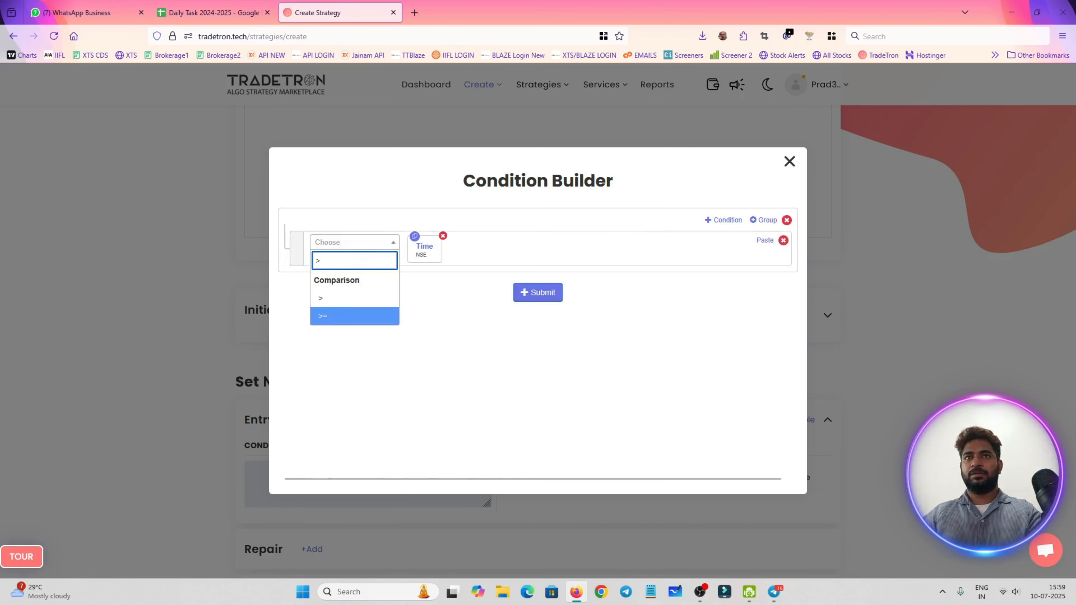
key("Return")
left_click(362, 249)
type("num")
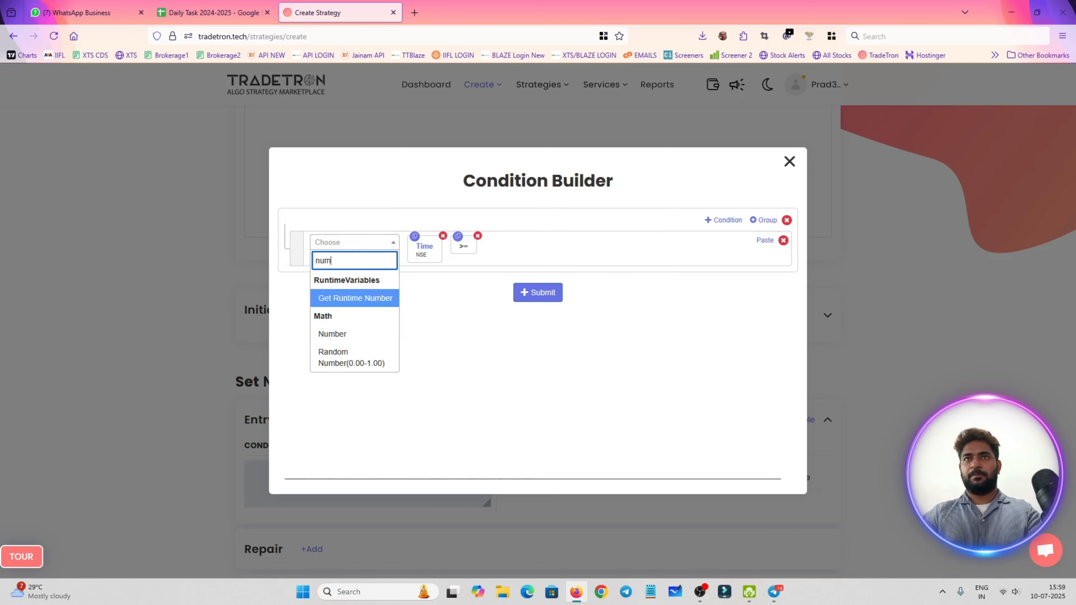
key("Down")
key("Down")
key("Return")
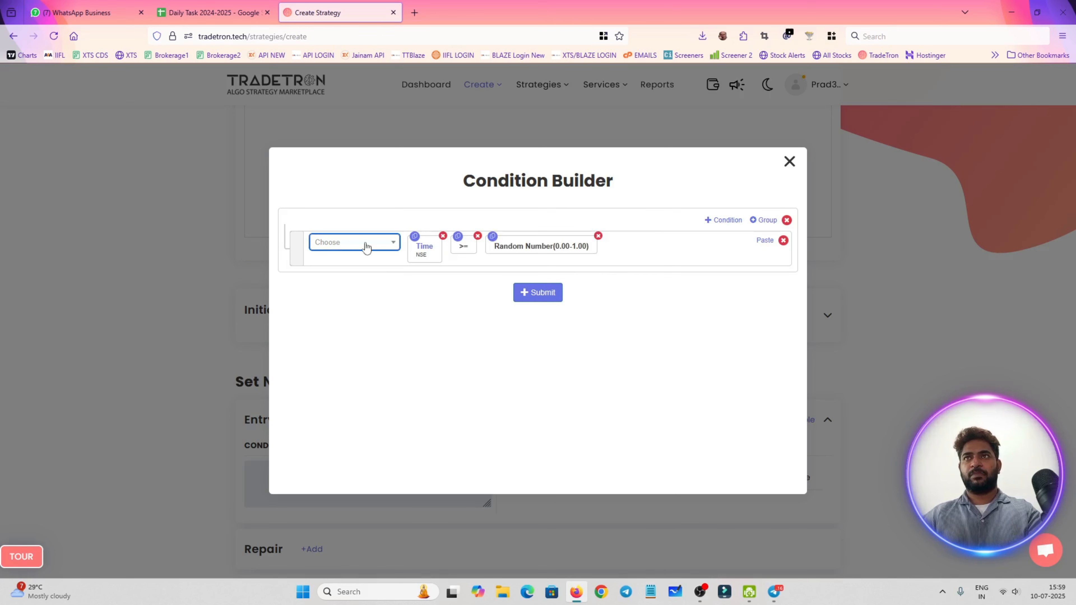
left_click(598, 236)
Complete the time condition with a Number keyword whose value is 930
left_click(392, 247)
type("num")
key("Down")
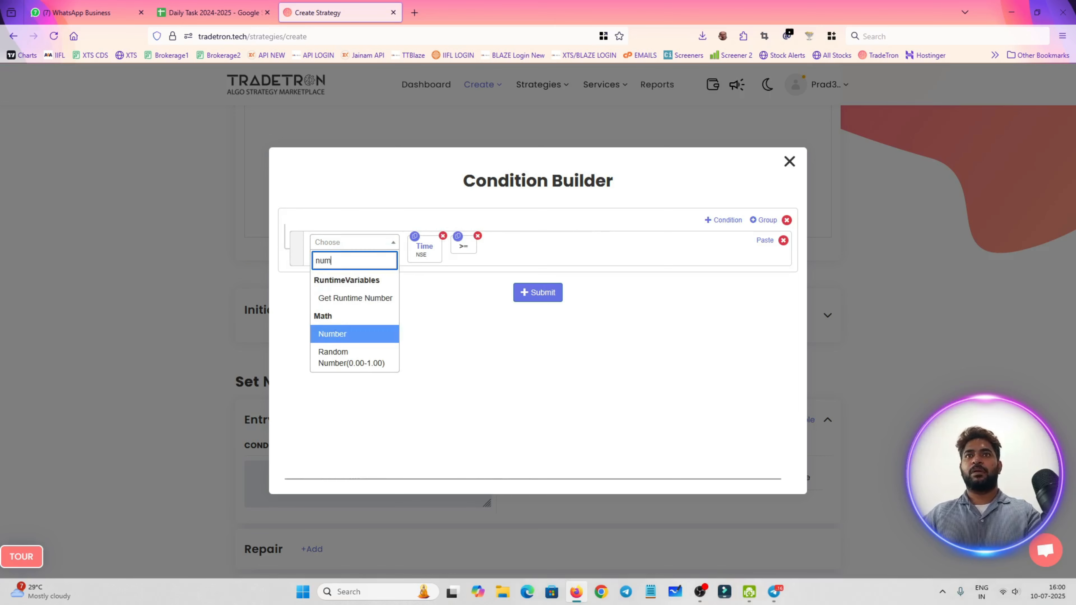
key("Return")
double_click(479, 297)
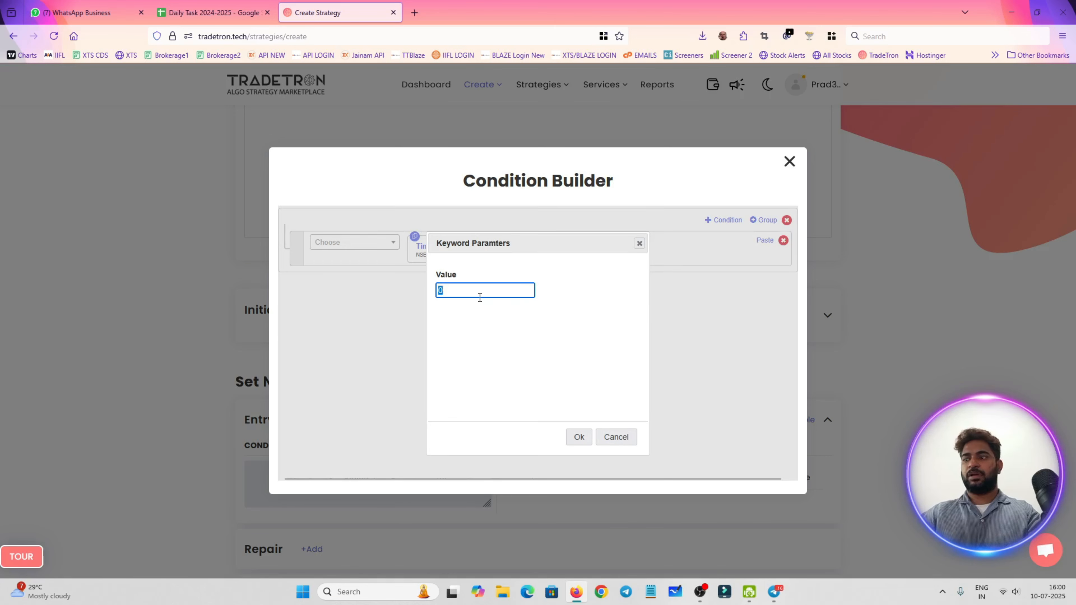
type("930")
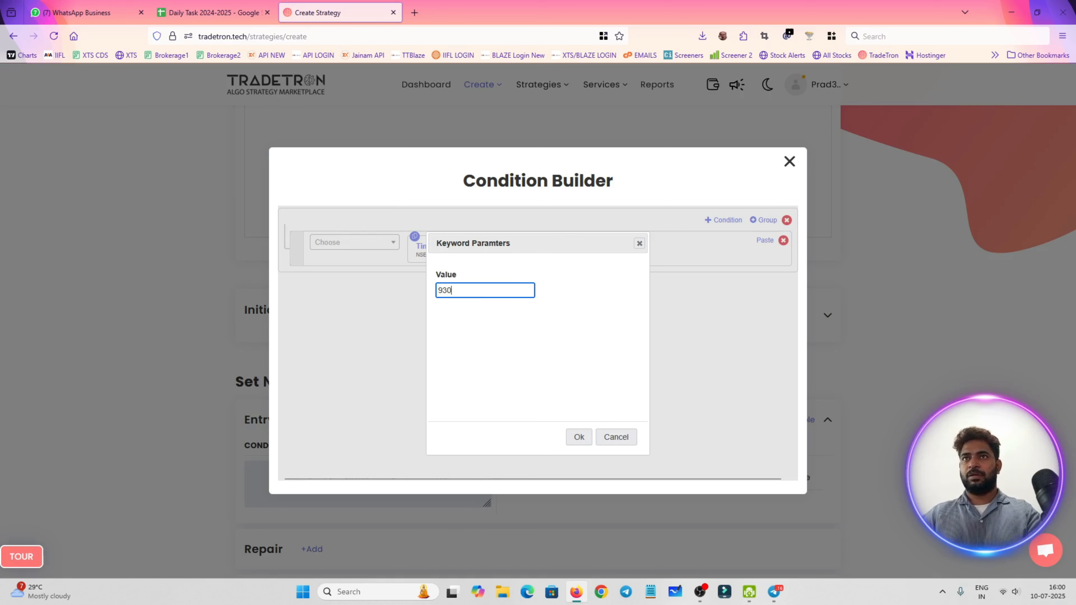
left_click(579, 437)
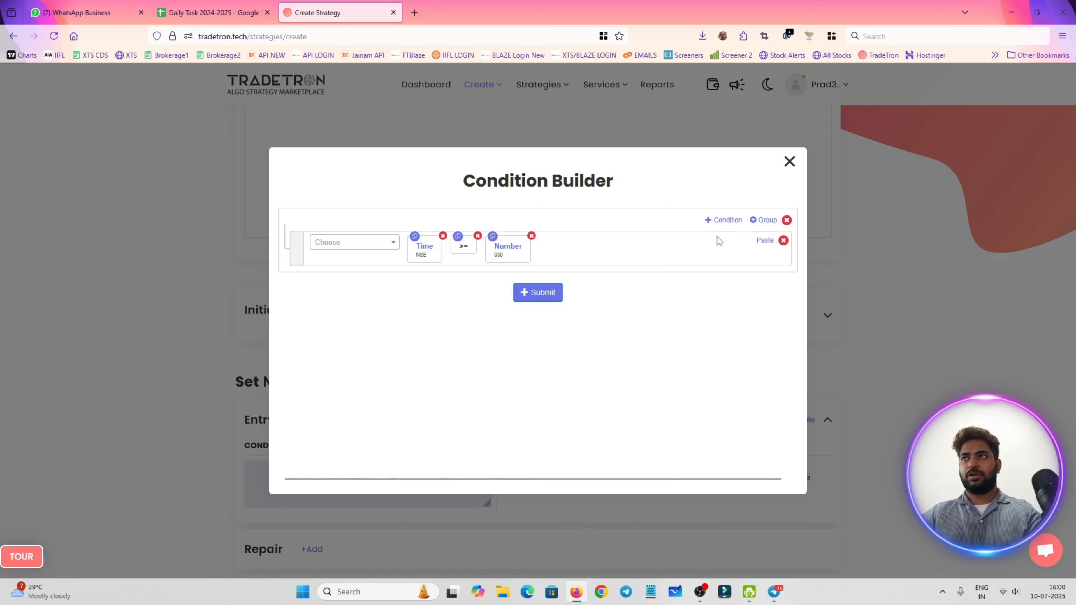
Add a second AND condition to the entry rule, beginning with the Positions Detail keyword
left_click(724, 220)
left_click(376, 284)
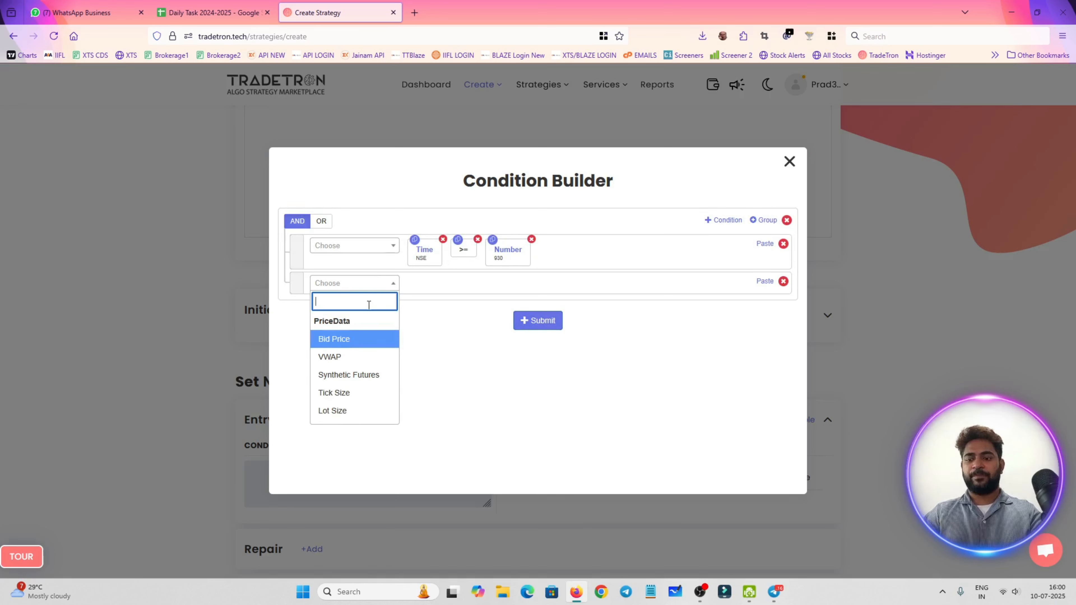
type("posit")
key("Down")
key("Return")
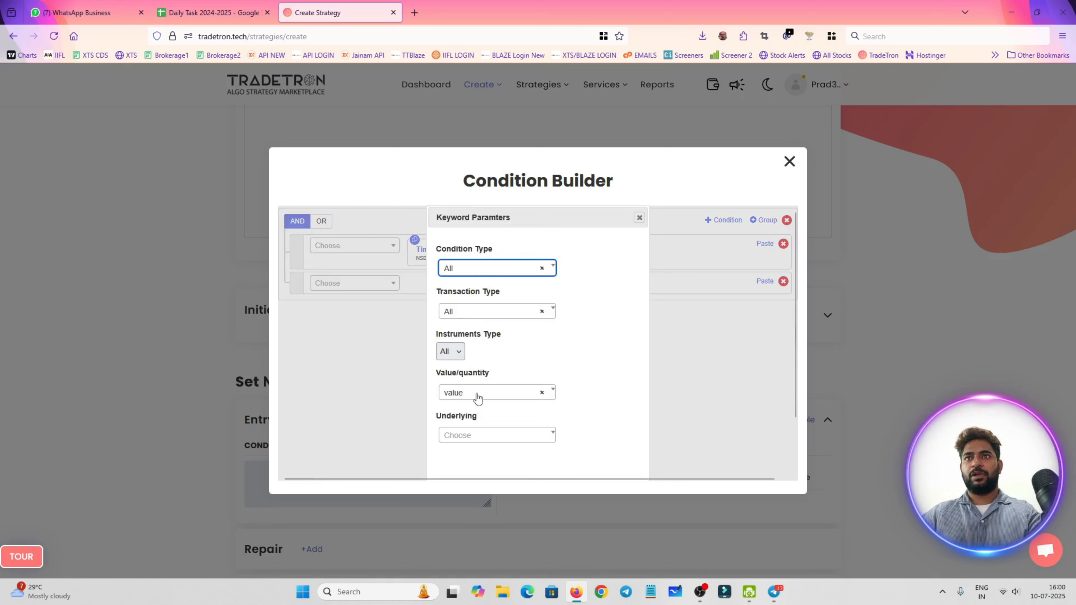
Set the Value/quantity parameter of Positions Detail to quantity, apply it, and reopen the keyword's parameters
left_click(477, 398)
left_click(488, 450)
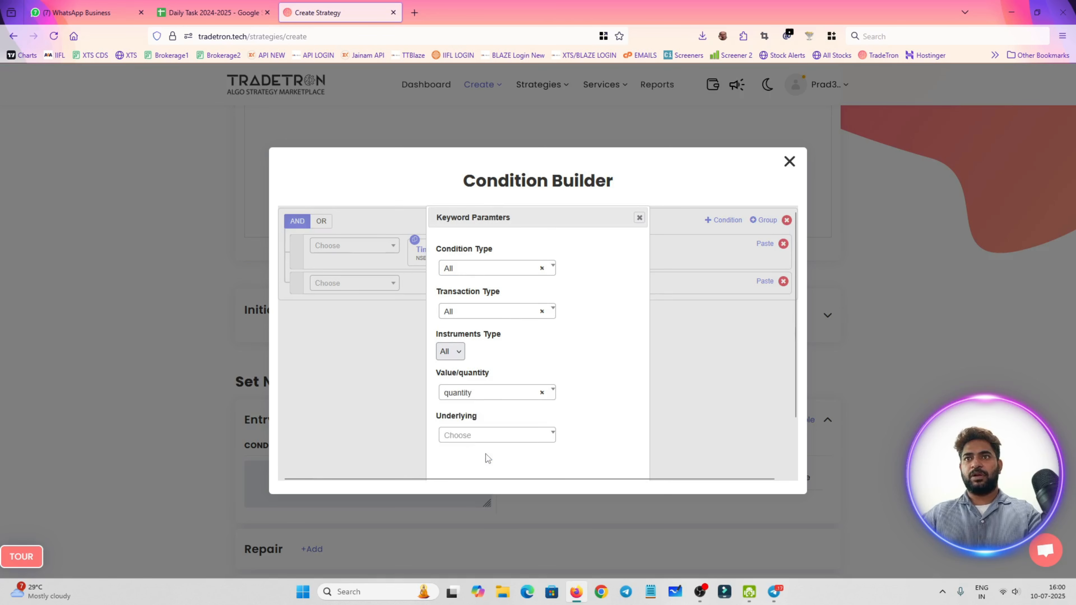
left_click(471, 437)
left_click(581, 396)
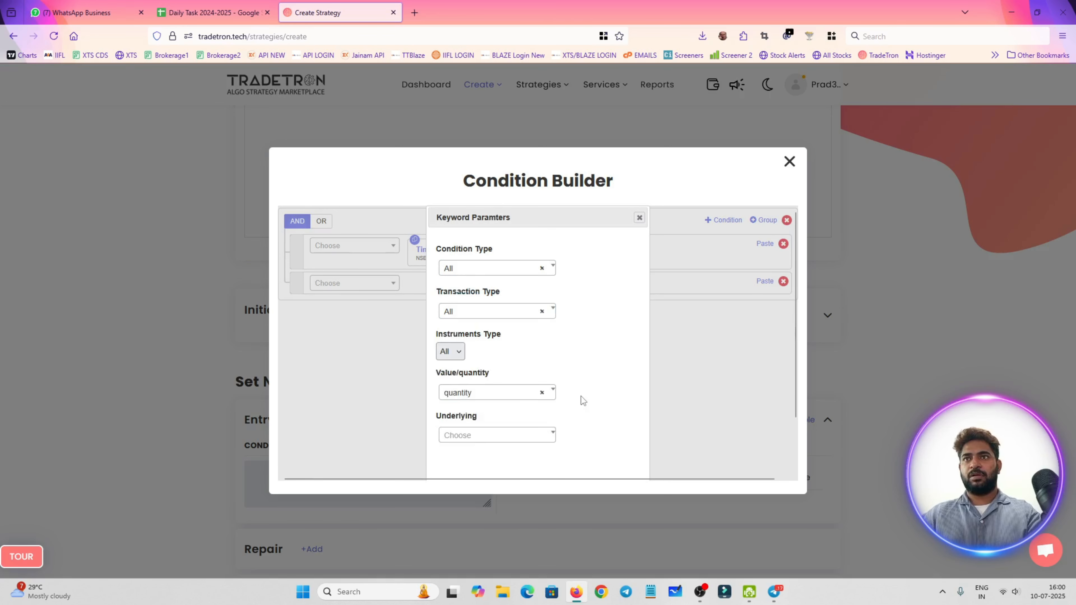
scroll(581, 396, "down", 2)
left_click(507, 375)
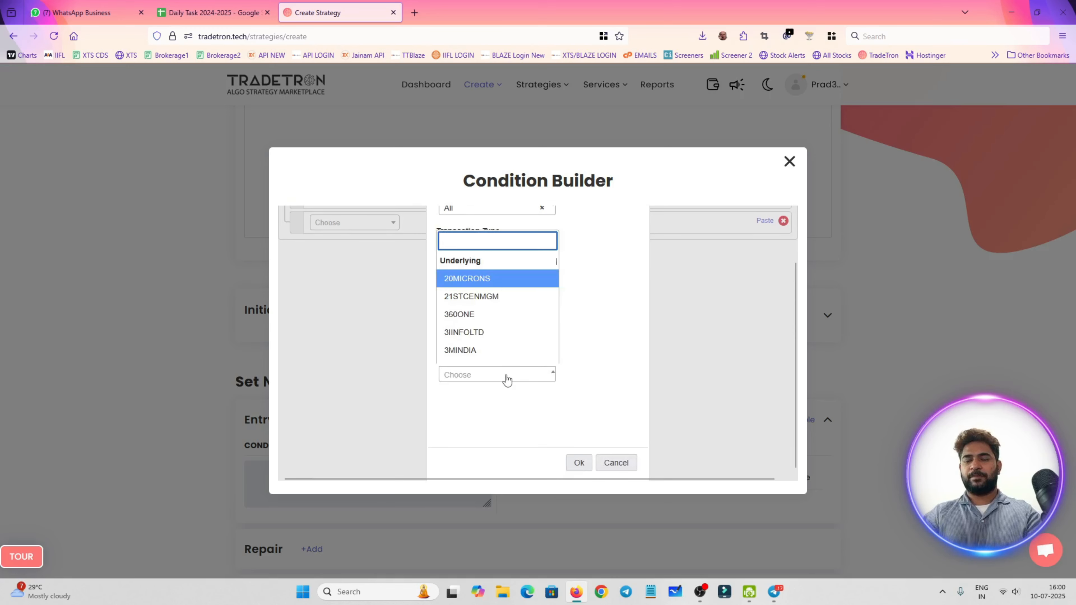
left_click(573, 400)
scroll(573, 400, "up", 2)
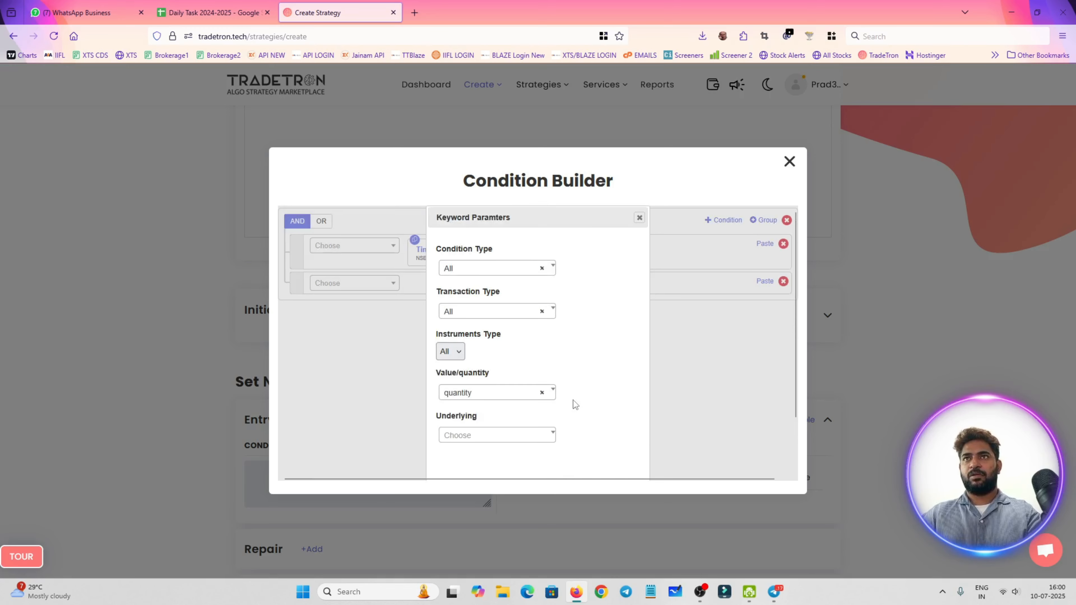
scroll(573, 401, "down", 2)
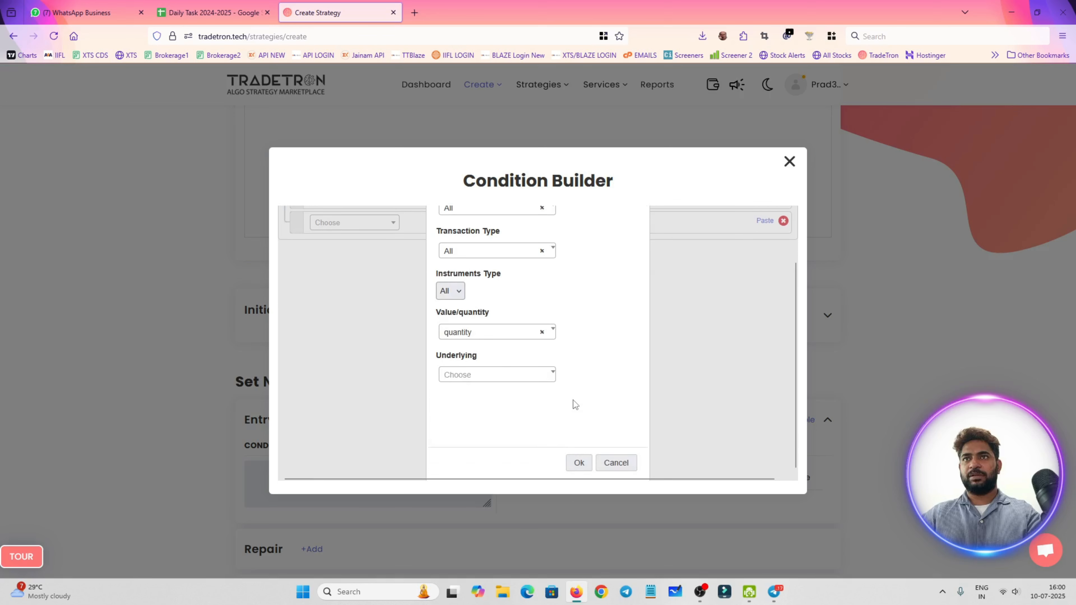
left_click(580, 463)
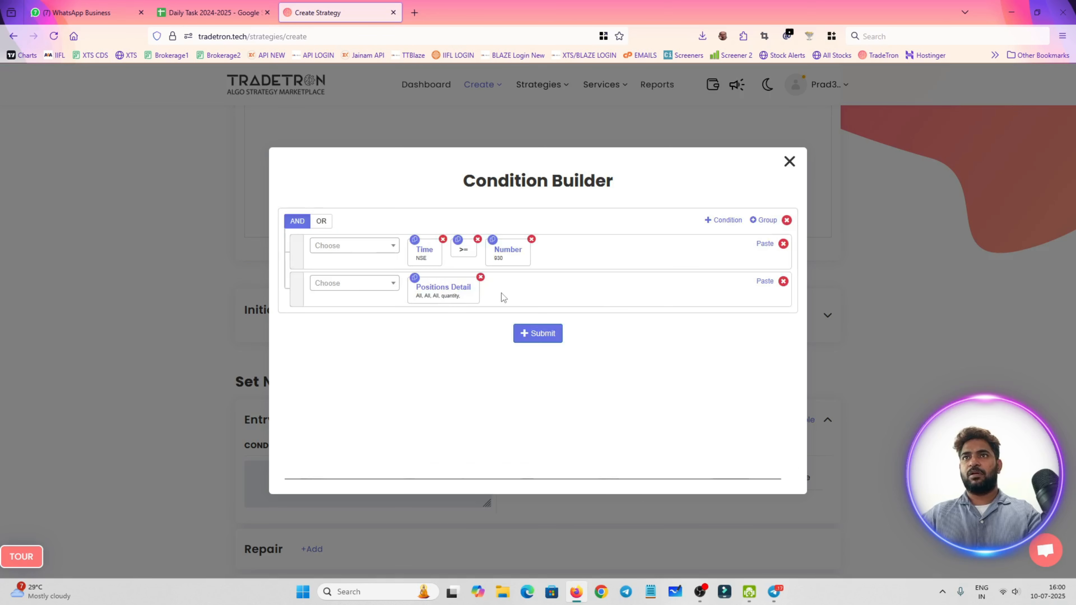
left_click(459, 296)
scroll(552, 346, "down", 2)
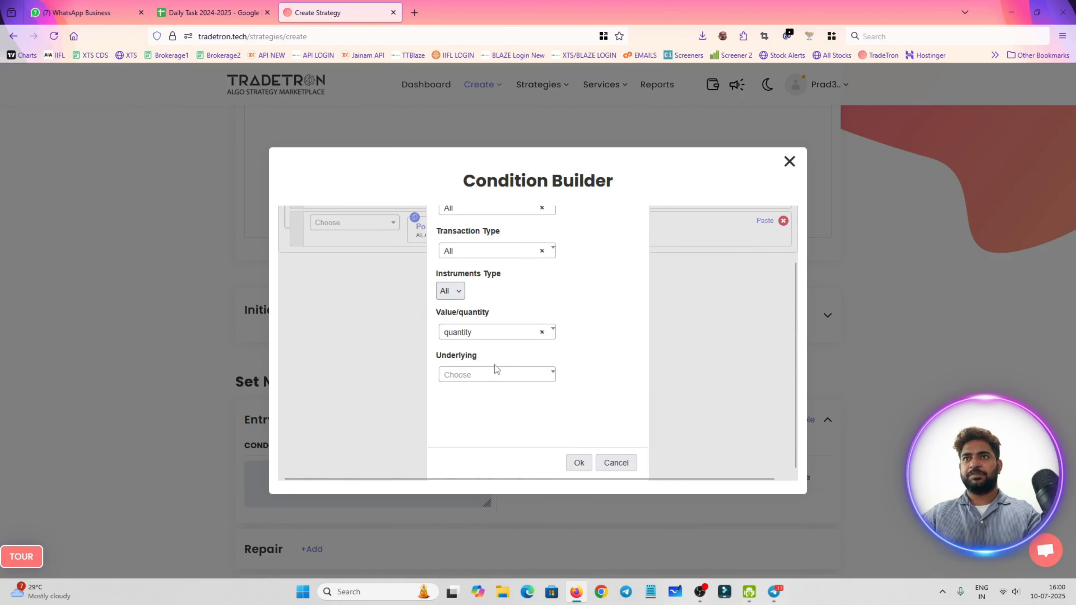
left_click(495, 374)
type("relia")
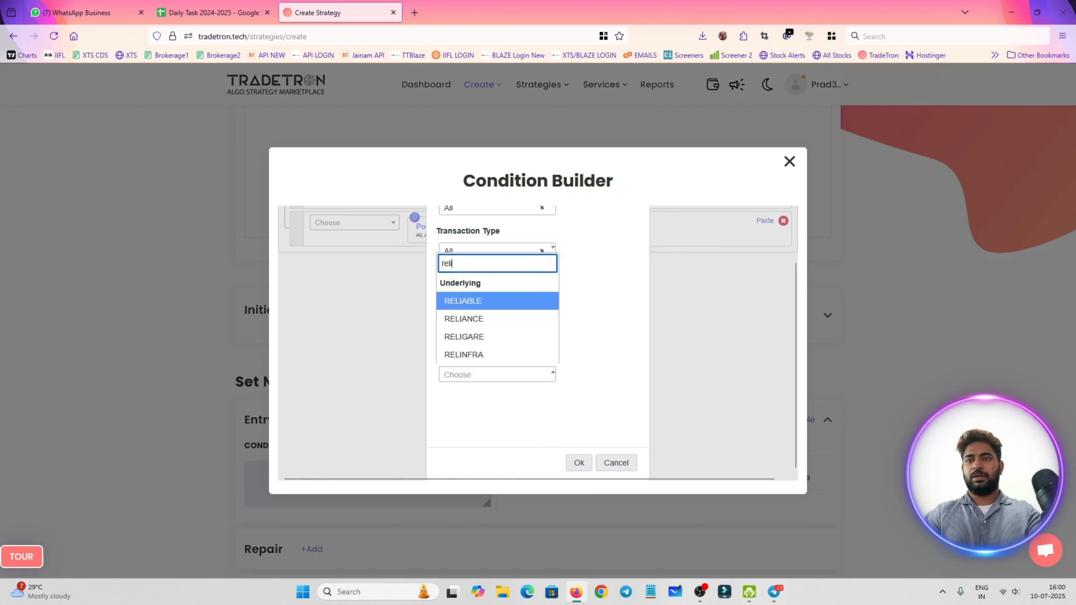
key("Down")
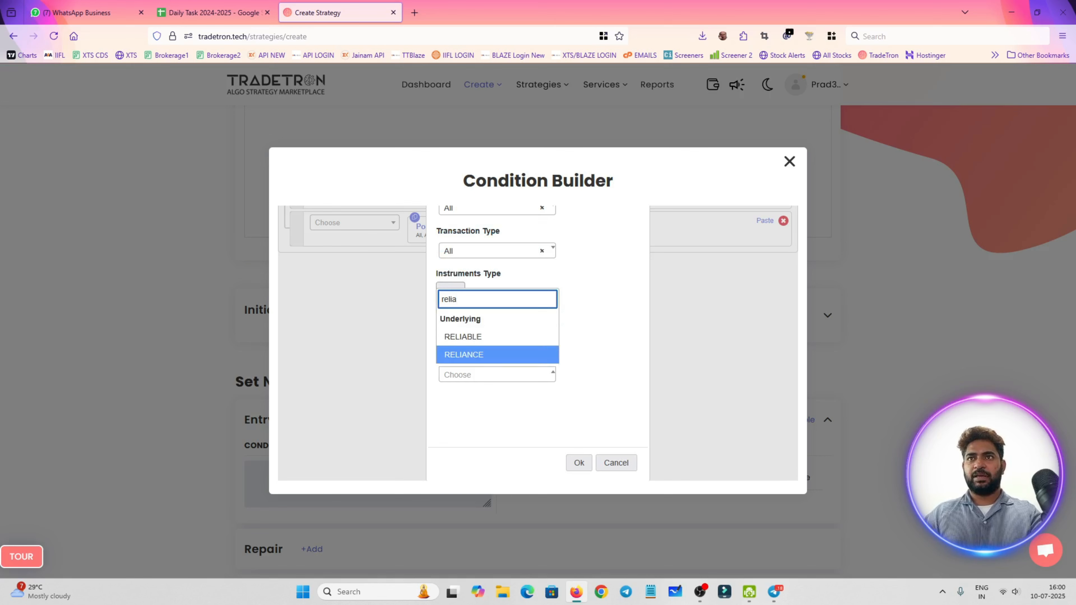
key("Return")
scroll(556, 417, "up", 2)
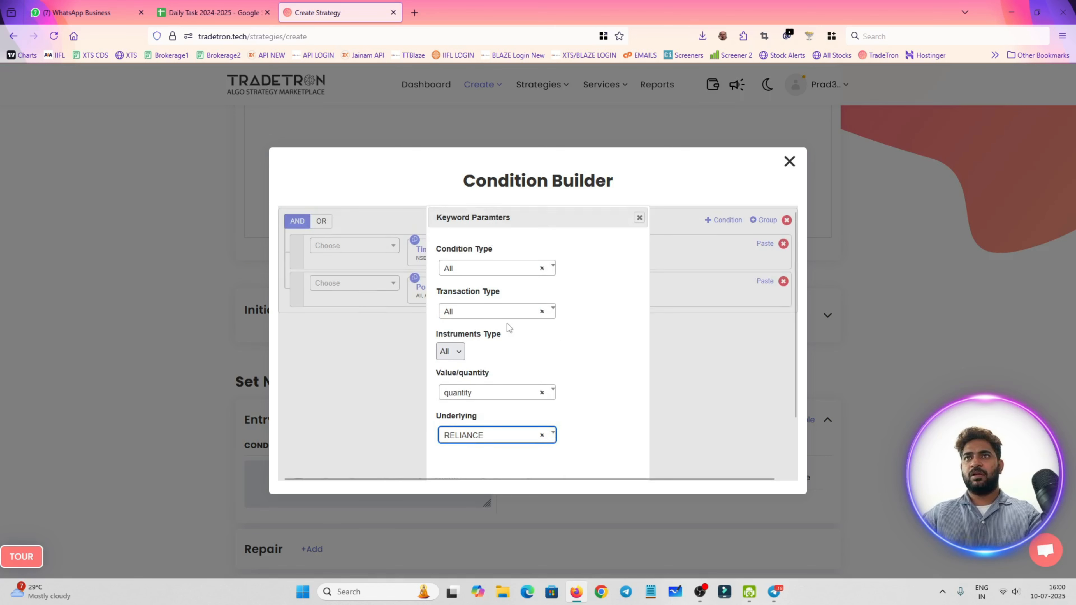
scroll(500, 301, "down", 2)
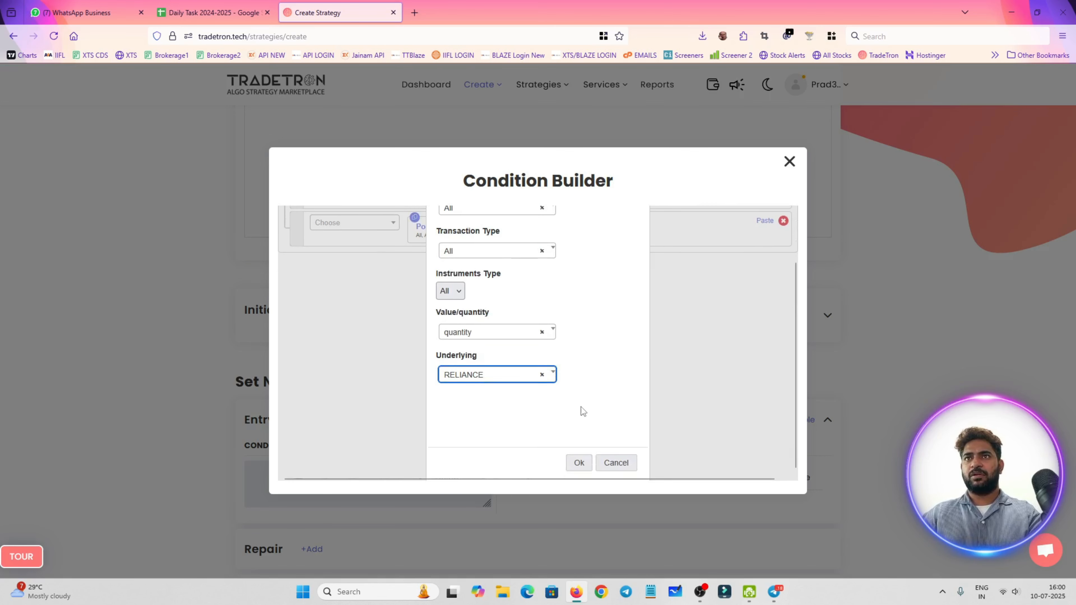
left_click(542, 375)
left_click(597, 373)
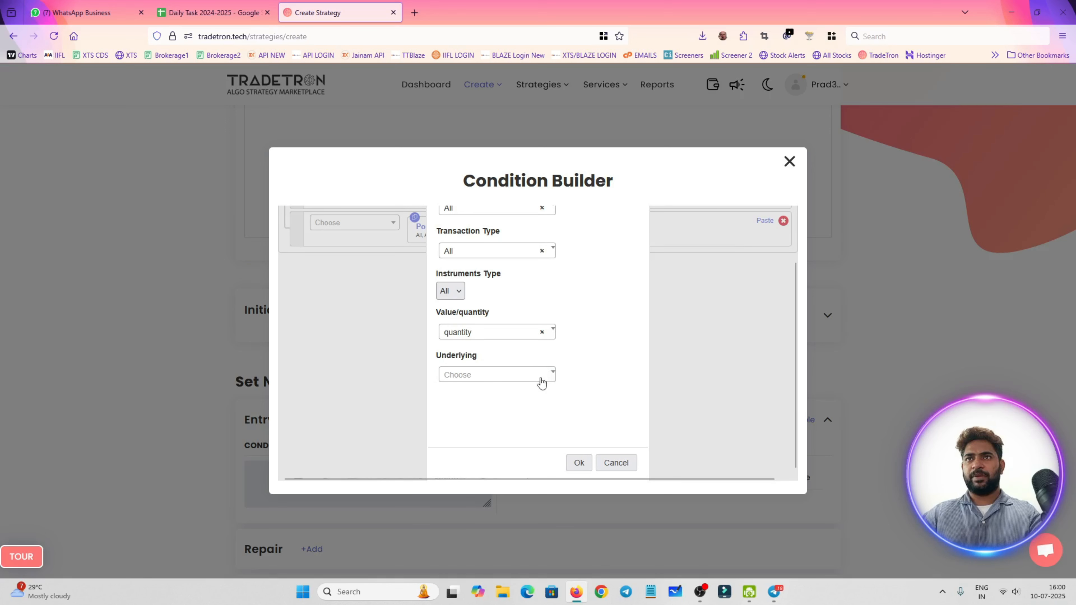
left_click(455, 292)
left_click(518, 313)
Set the underlying of Positions Detail to RELIANCE and apply the parameters
left_click(512, 376)
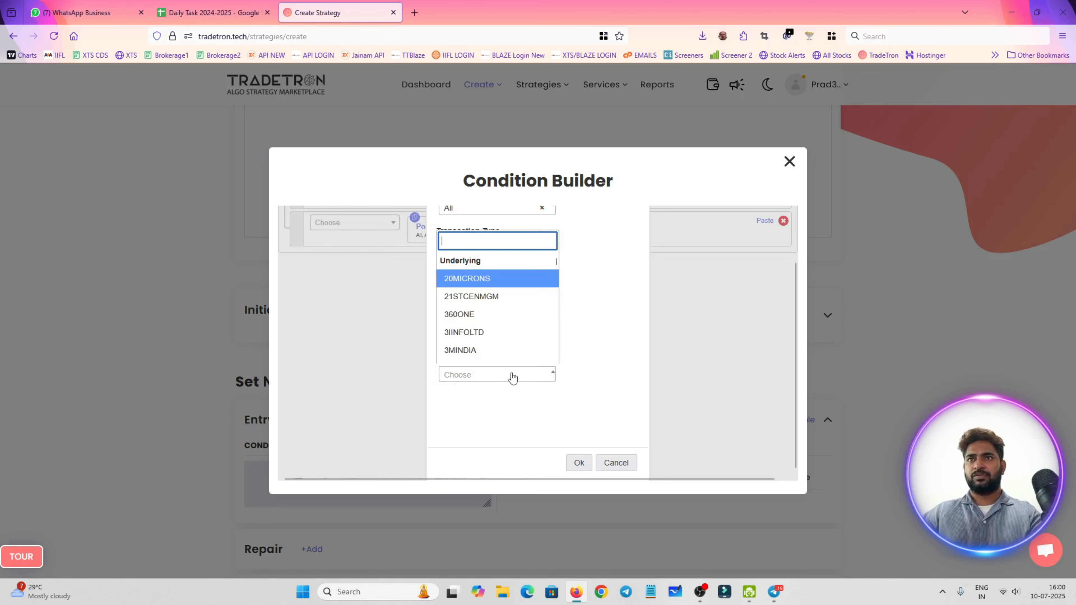
type("relia")
key("Down")
key("Return")
left_click(579, 462)
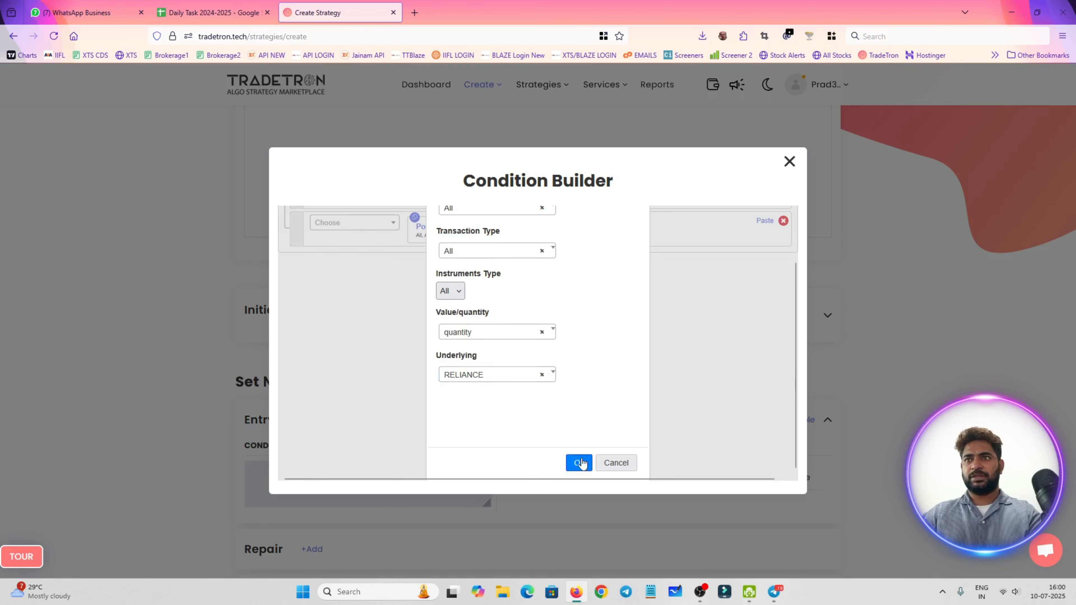
Append the = comparison operator after Positions Detail in the second condition
left_click(360, 284)
type("=")
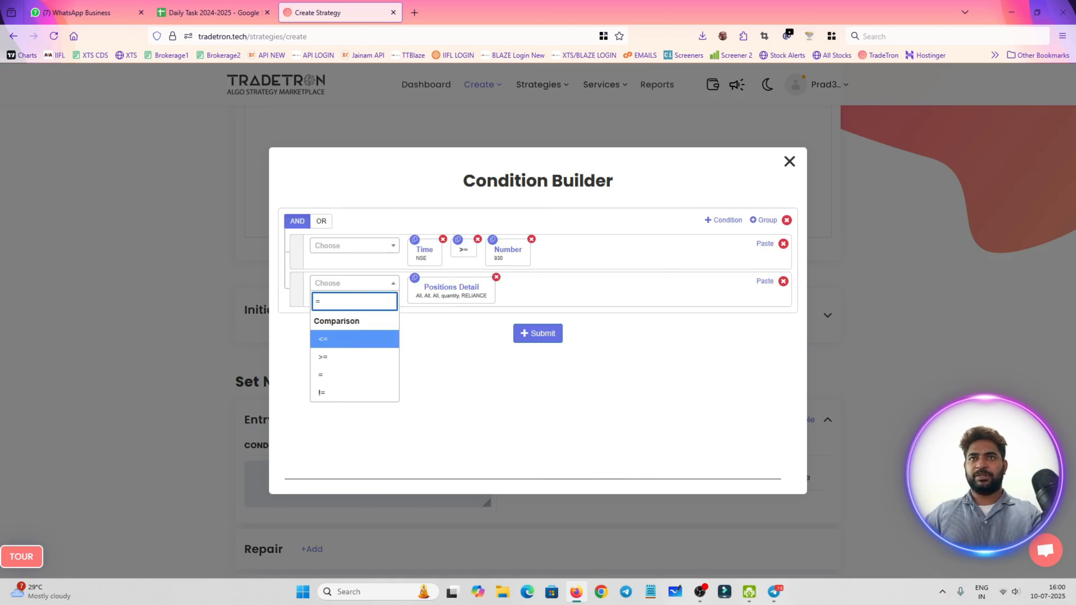
key("Down")
key("Down")
key("Return")
Complete the second condition by appending a Number keyword with value 0 after the equality operator
left_click(368, 288)
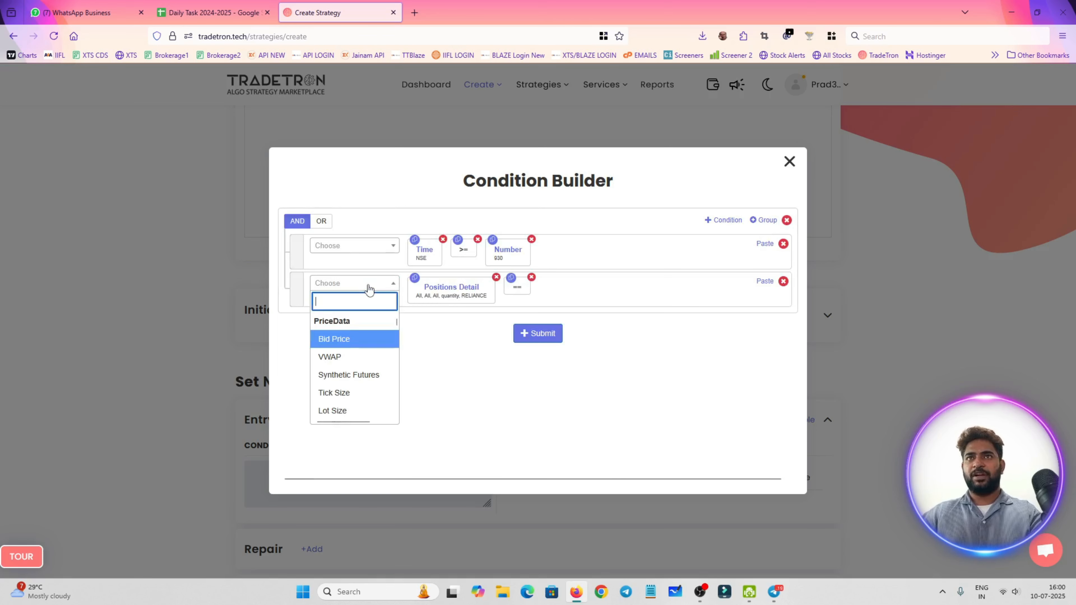
type("num")
key("Down")
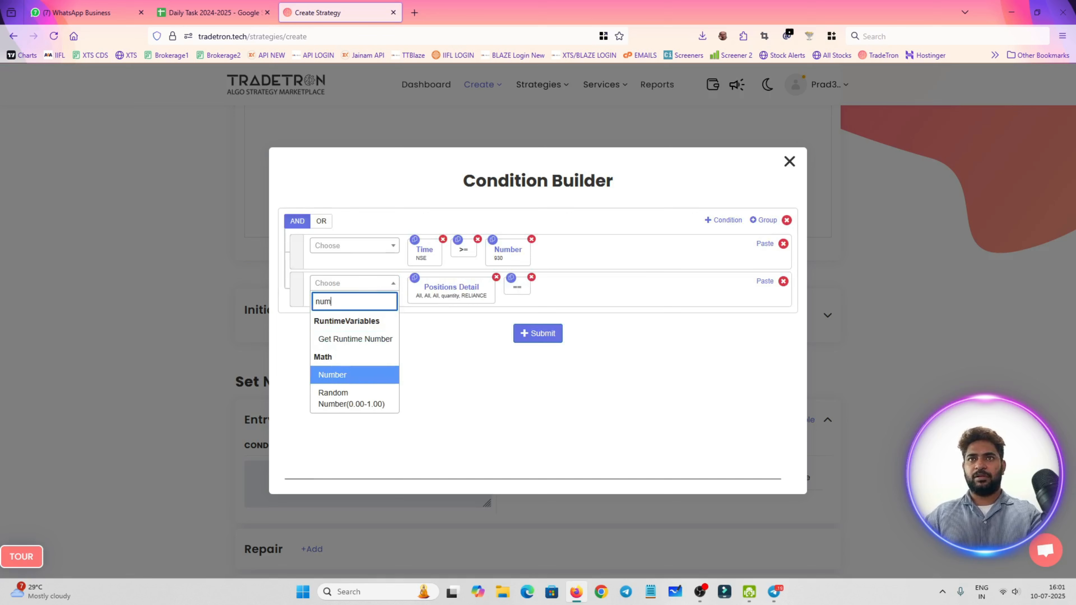
key("Return")
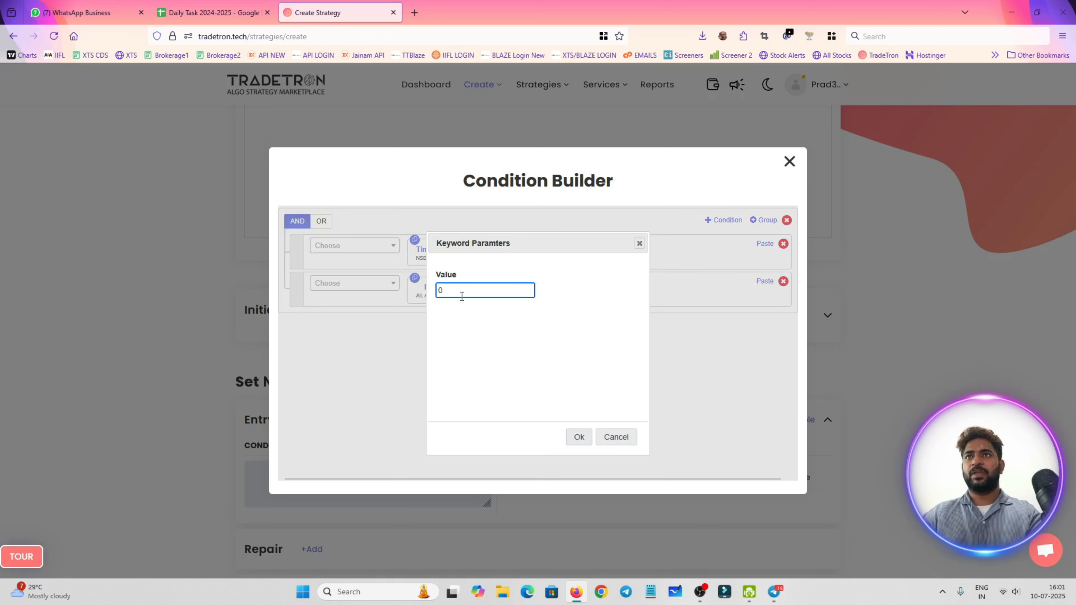
left_click(581, 438)
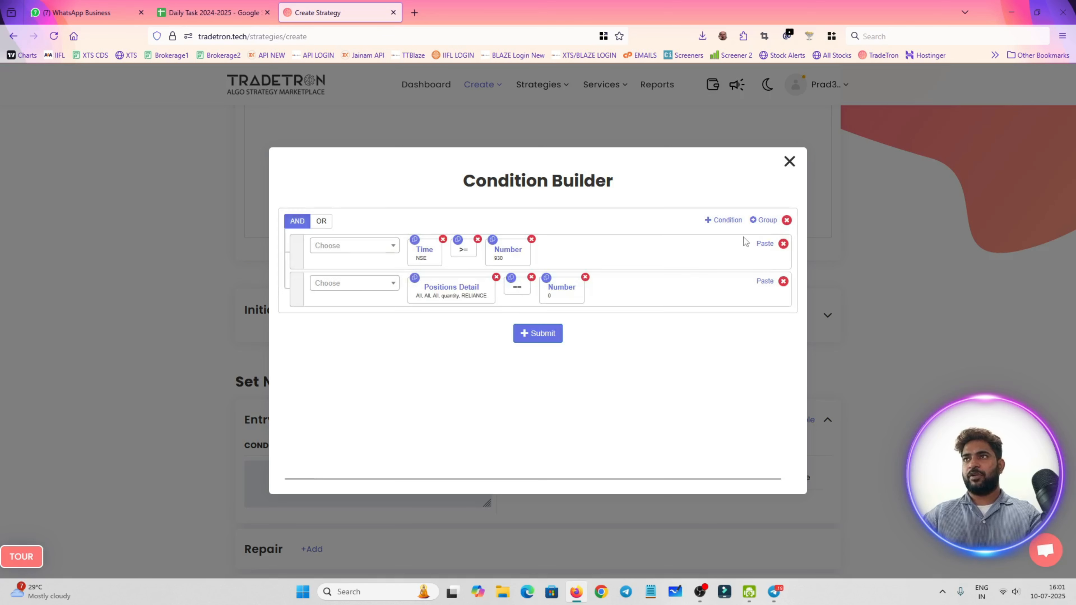
Add a third AND condition to the entry rule, beginning with the technical Position keyword
left_click(725, 220)
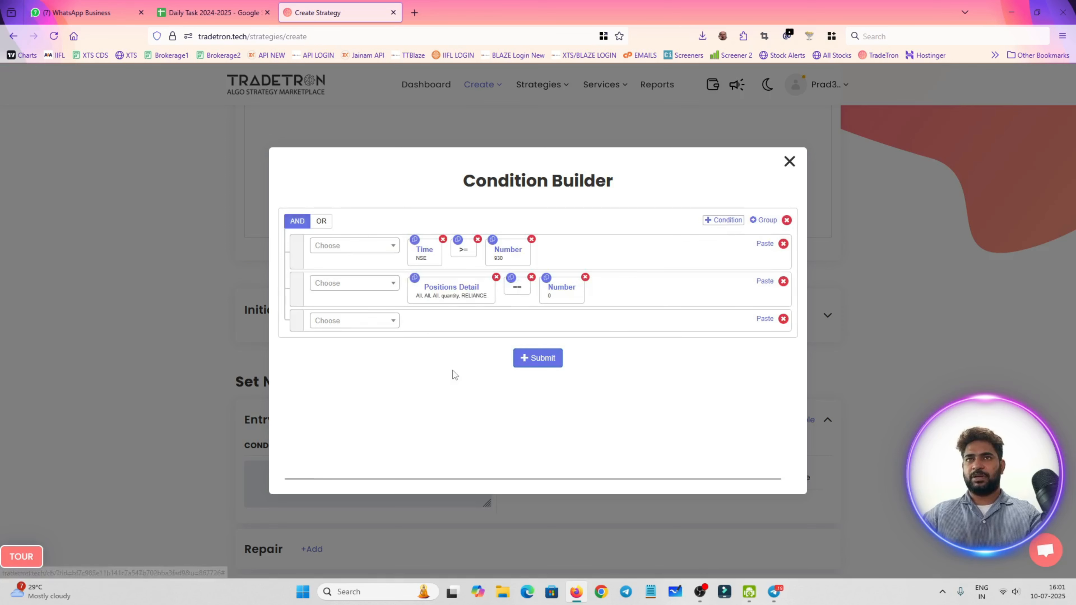
left_click(369, 326)
type("sup")
key("ctrl+a")
type("pos")
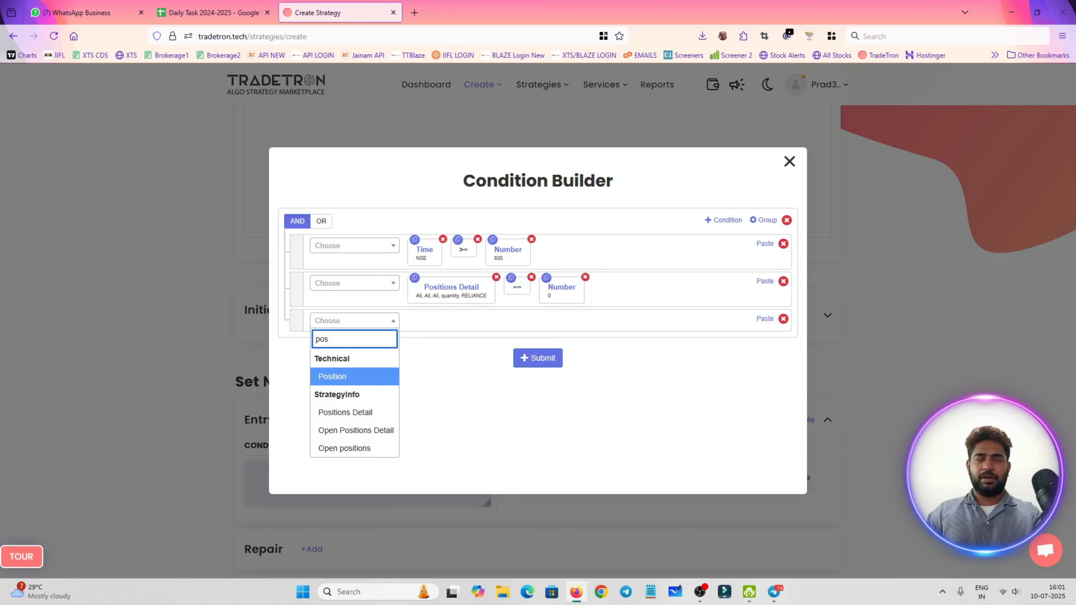
key("Return")
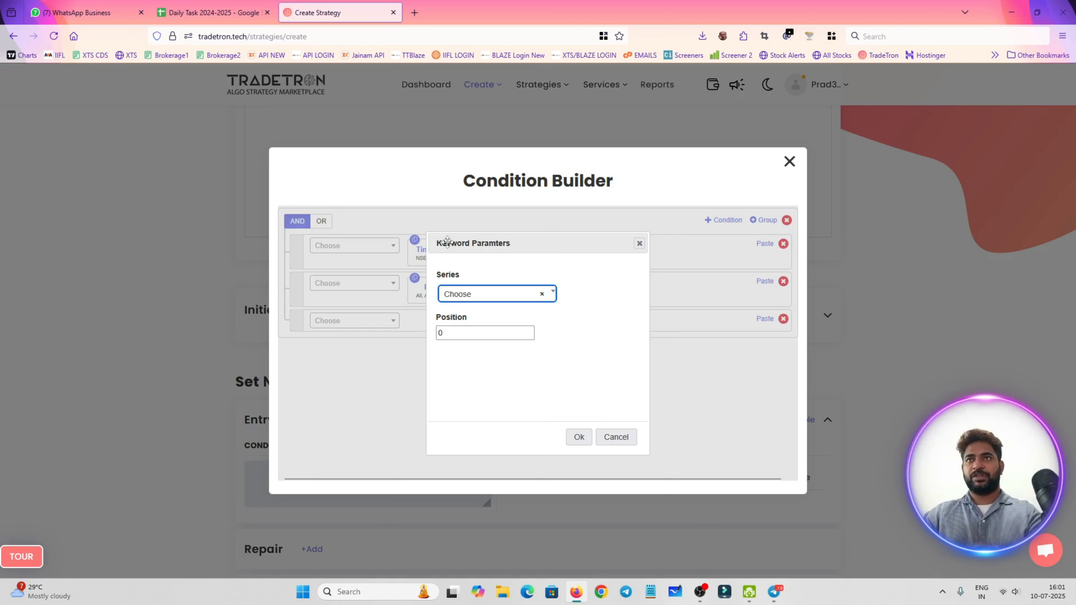
Set the Position keyword's series to SUPERTREND and its position to -1, and apply the parameters
left_click(463, 299)
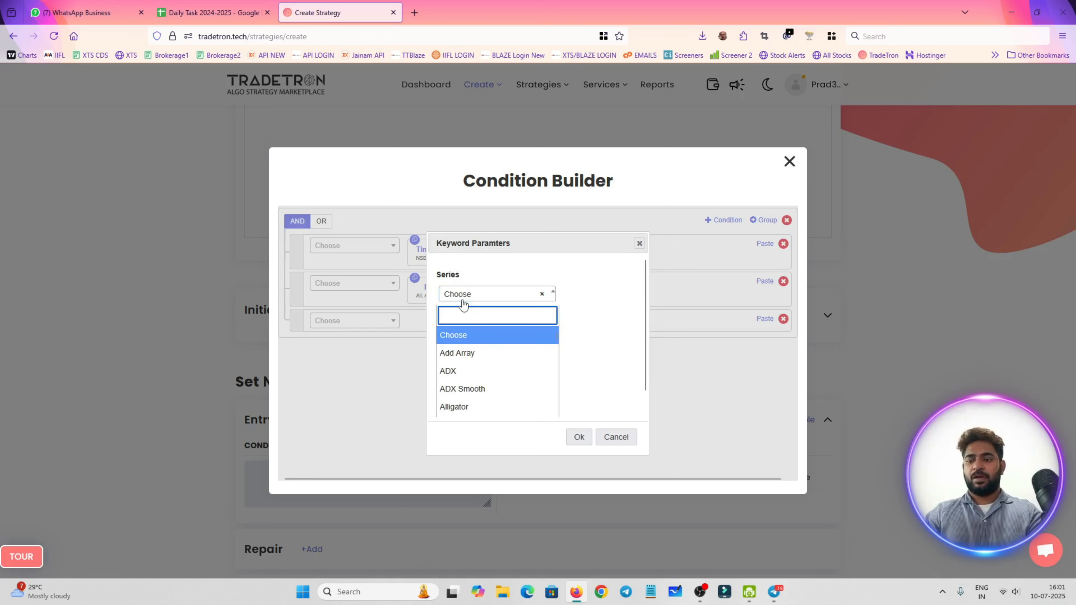
type("sup")
key("Return")
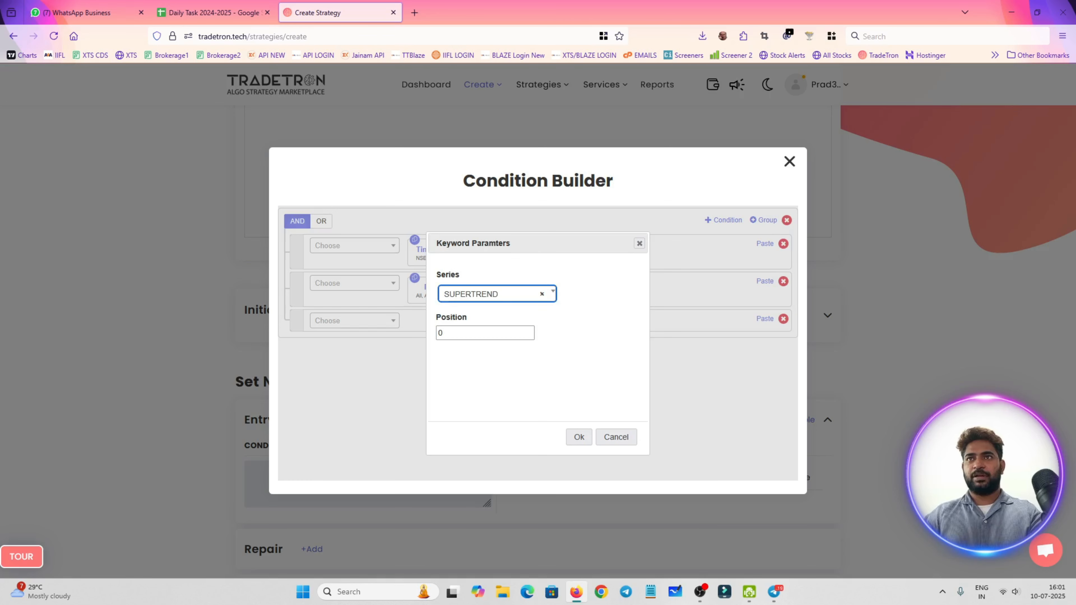
double_click(493, 332)
type("-1")
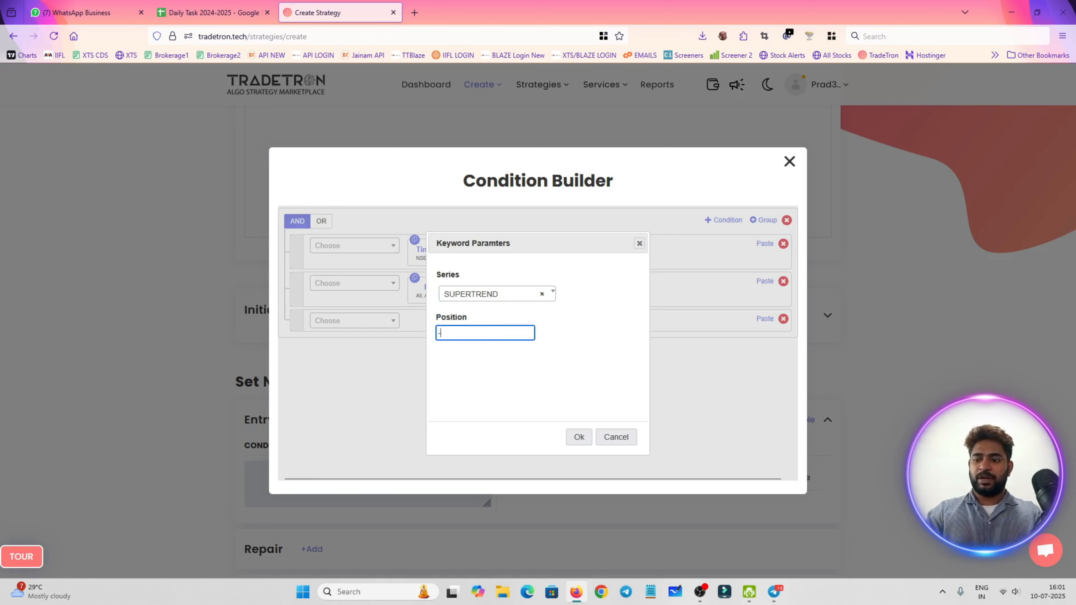
left_click(579, 437)
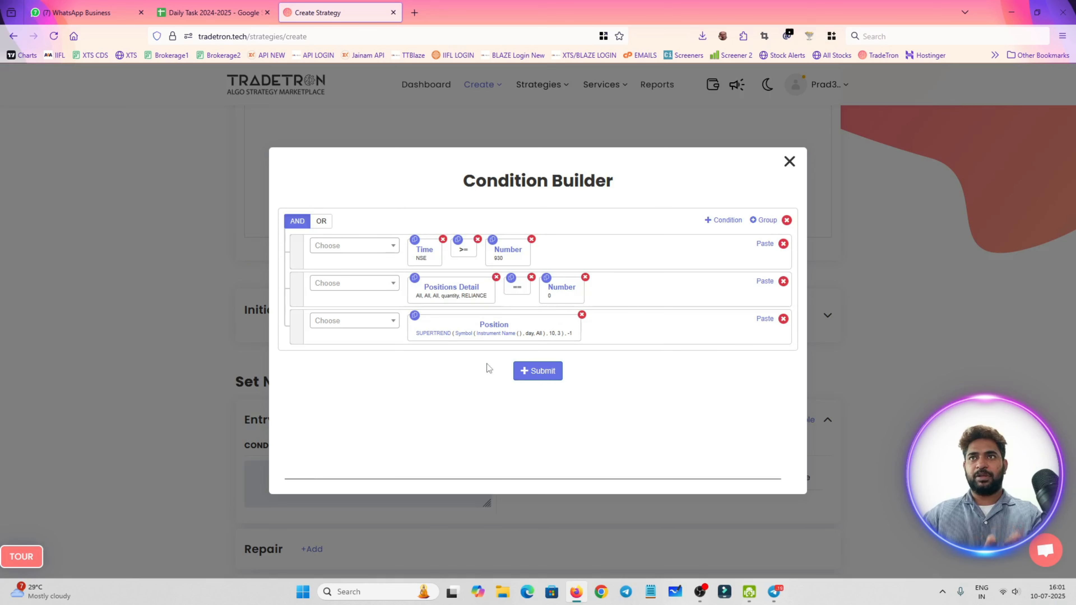
Set the candle type of the Supertrend symbol in the third condition to 15m and apply it
left_click(467, 275)
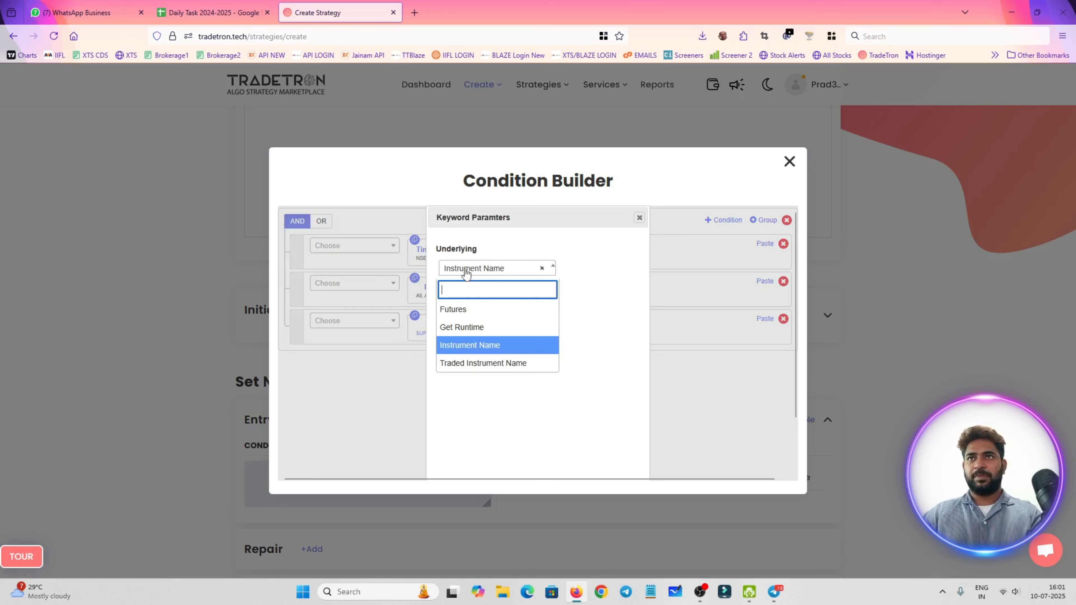
left_click(615, 309)
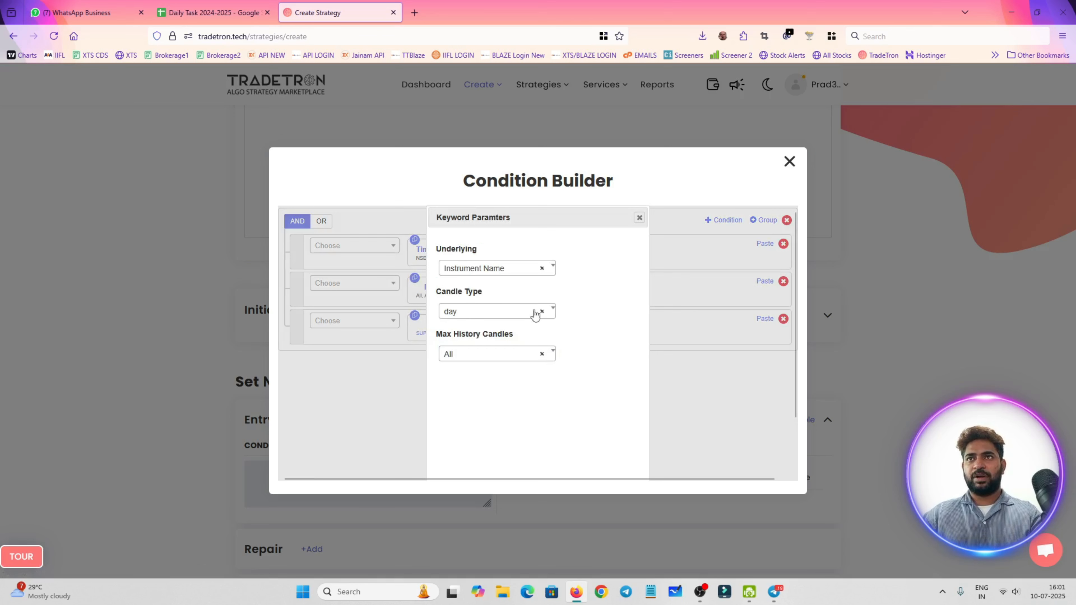
left_click(494, 316)
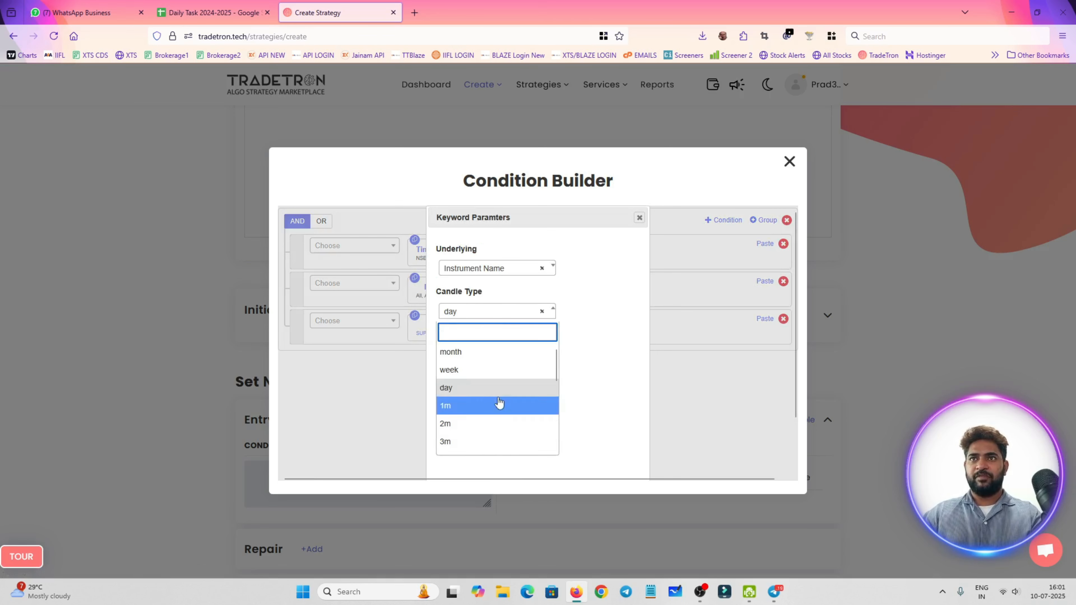
scroll(521, 417, "down", 3)
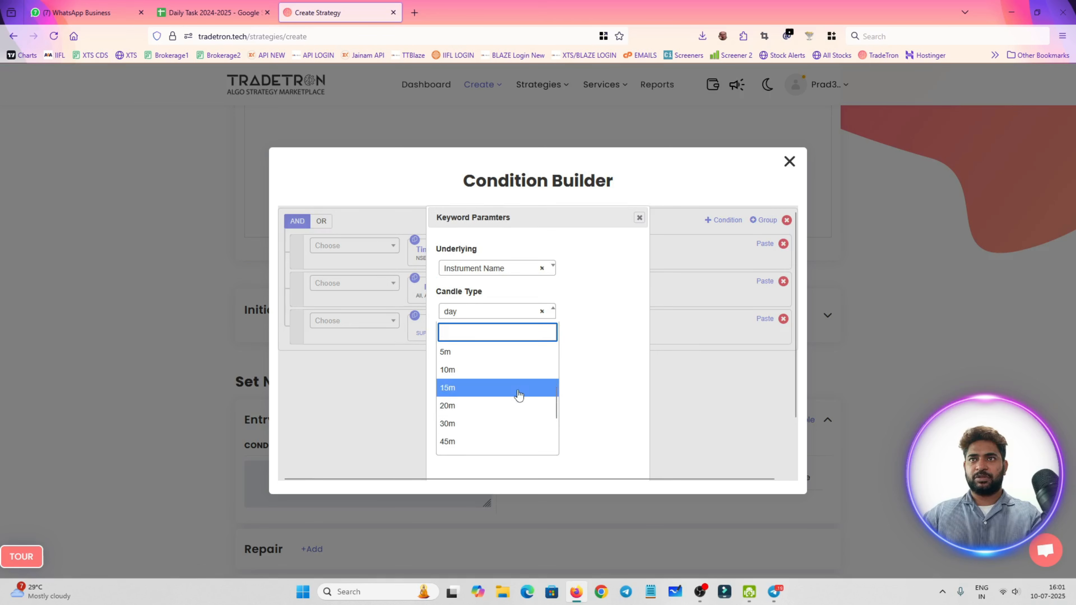
left_click(518, 393)
scroll(578, 442, "down", 2)
left_click(579, 463)
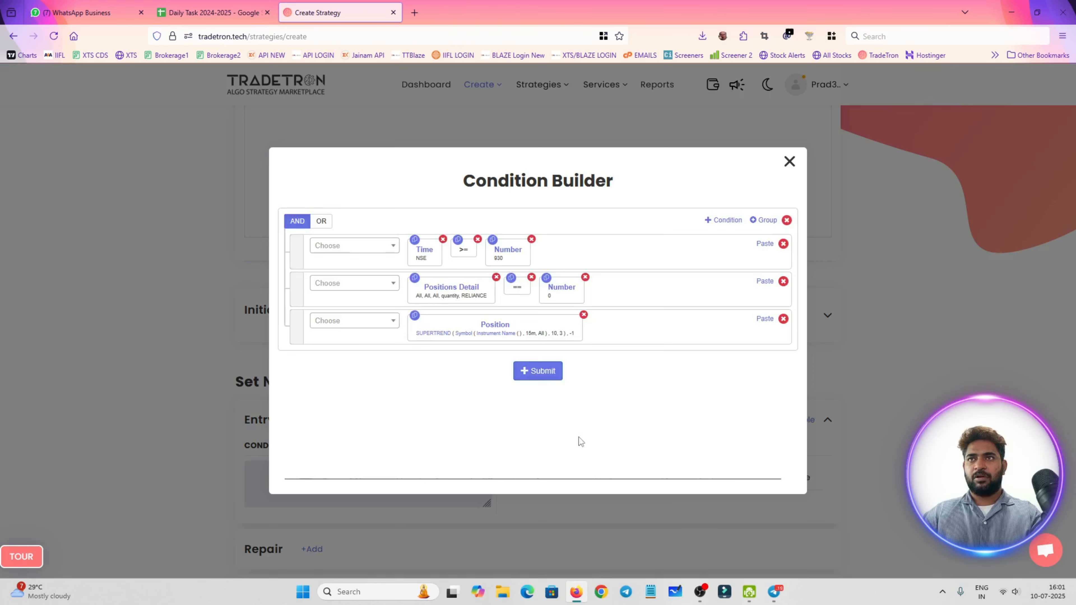
left_click(464, 335)
left_click(639, 218)
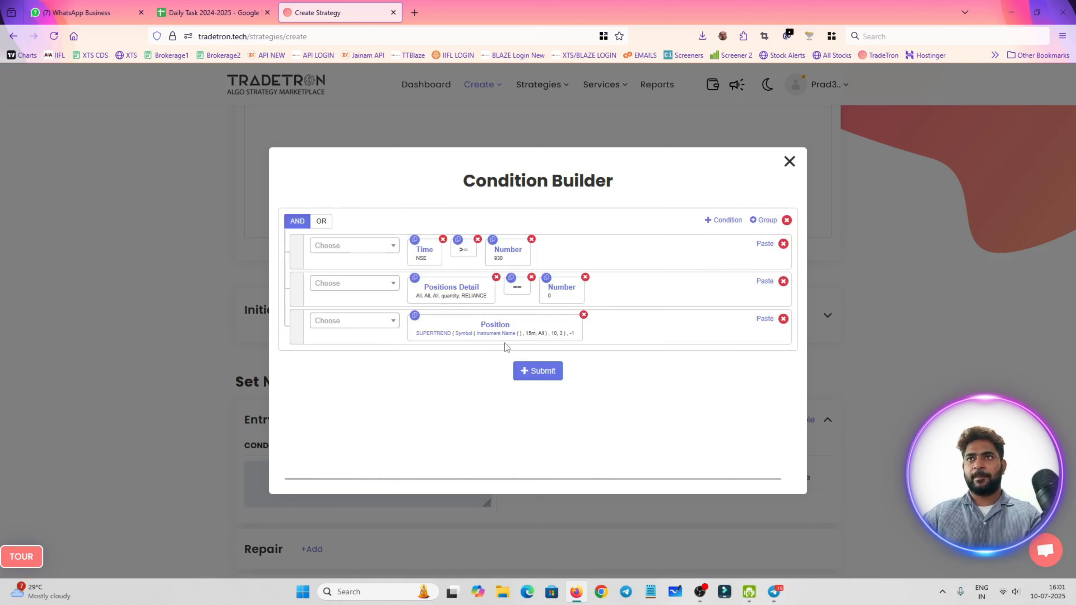
Set the Supertrend symbol's instrument to exchange NFO with underlying NFO - RELIANCE
left_click(496, 338)
left_click(391, 282)
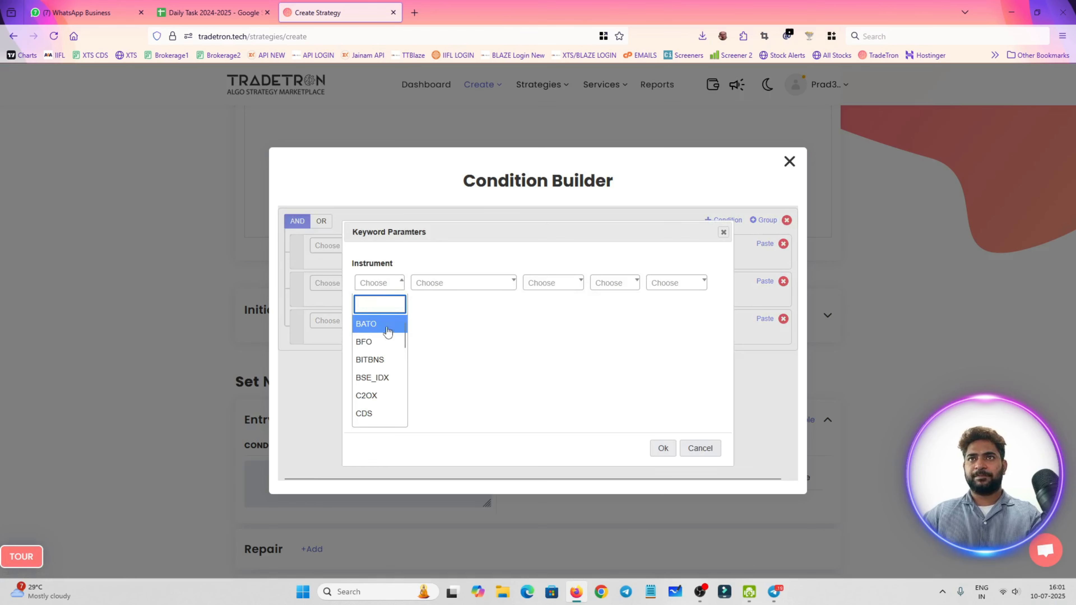
type("nf")
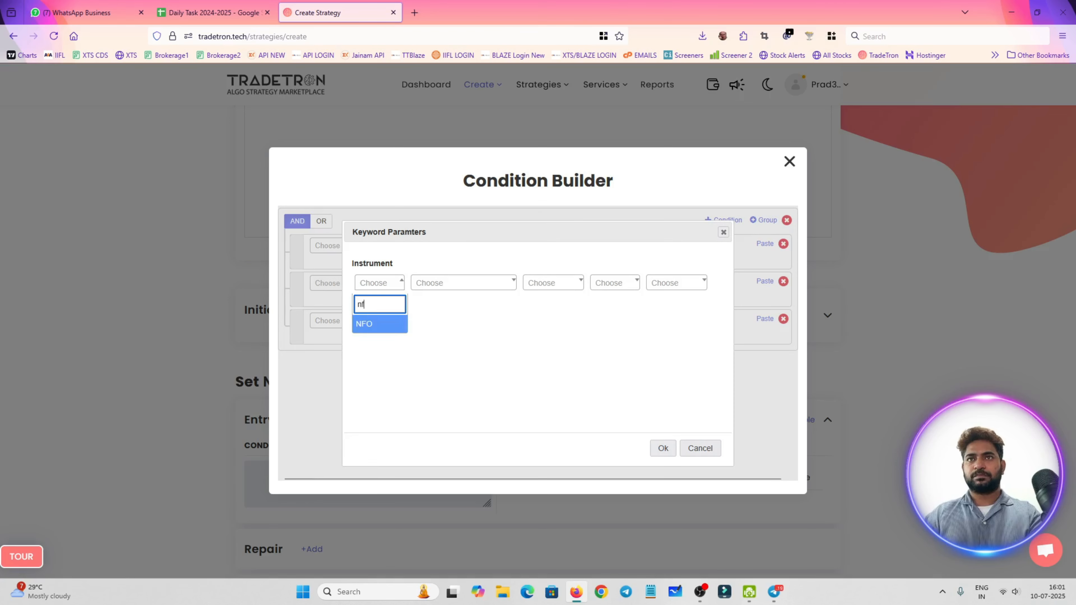
key("Return")
left_click(483, 284)
type("nif")
key("Return")
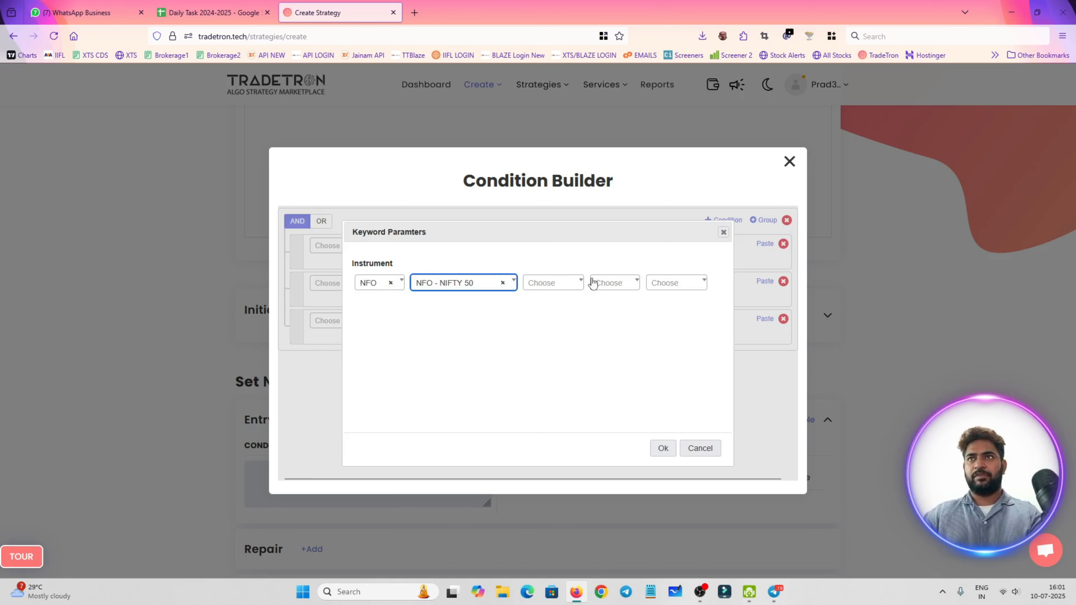
left_click(481, 283)
type("reli")
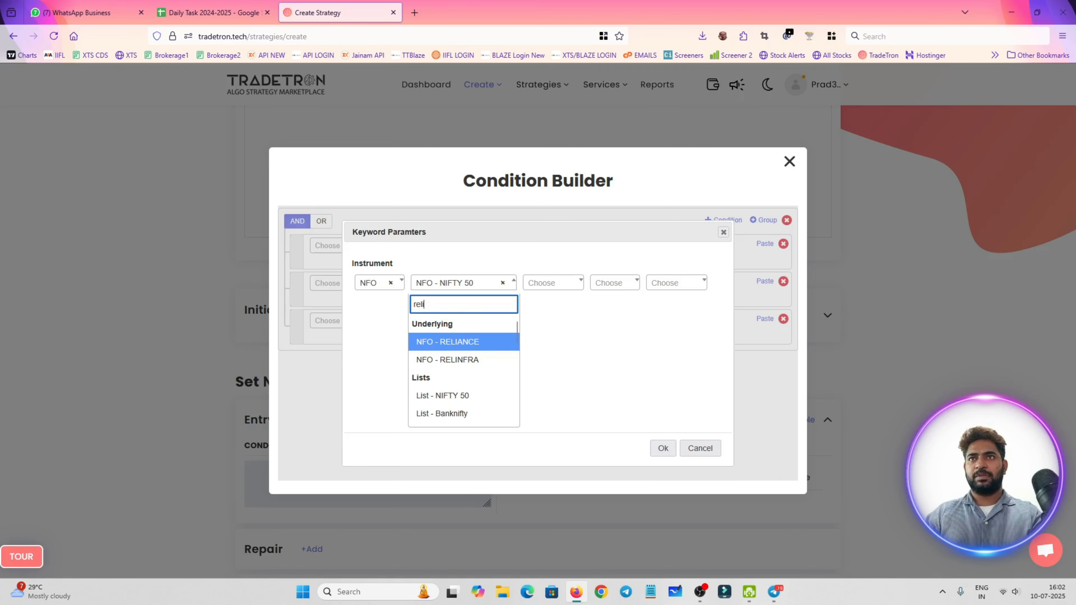
key("Return")
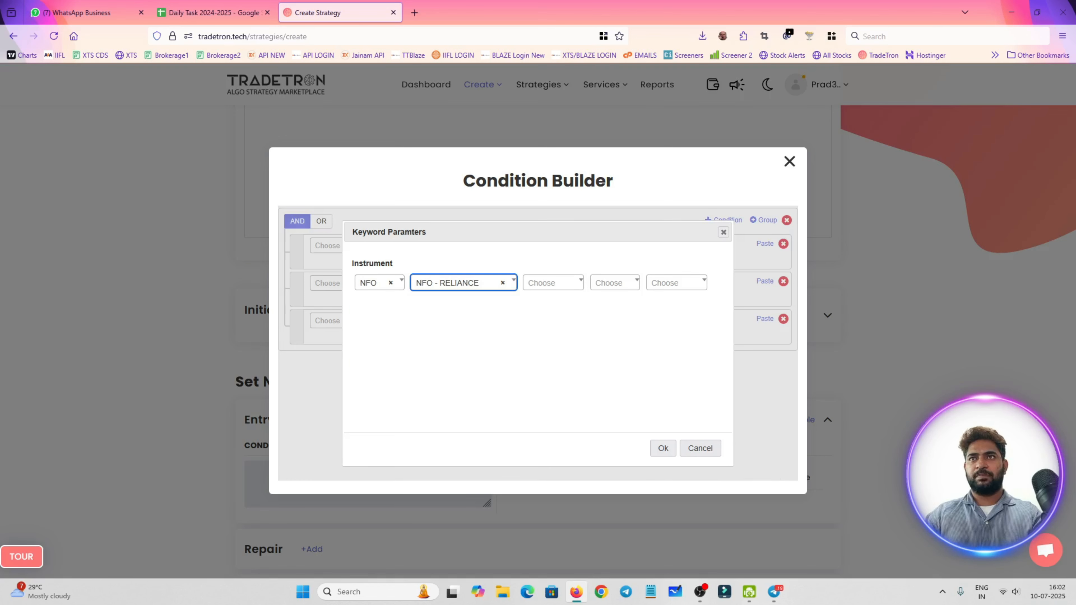
Choose the 2025-07-31 expiry for the Supertrend's RELIANCE instrument and apply the parameters
left_click(579, 288)
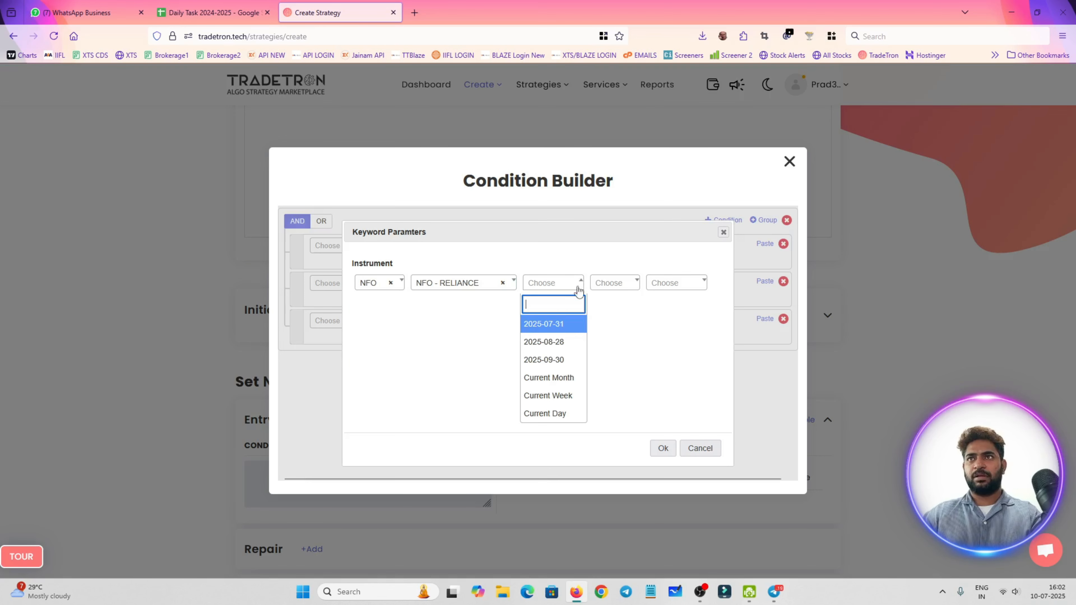
left_click(574, 330)
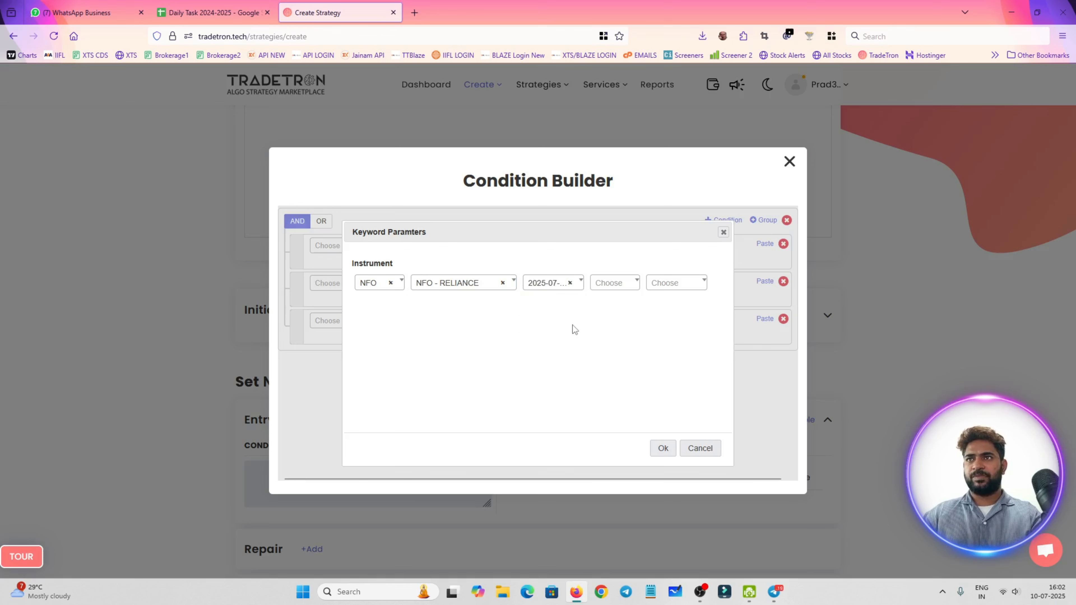
left_click(663, 448)
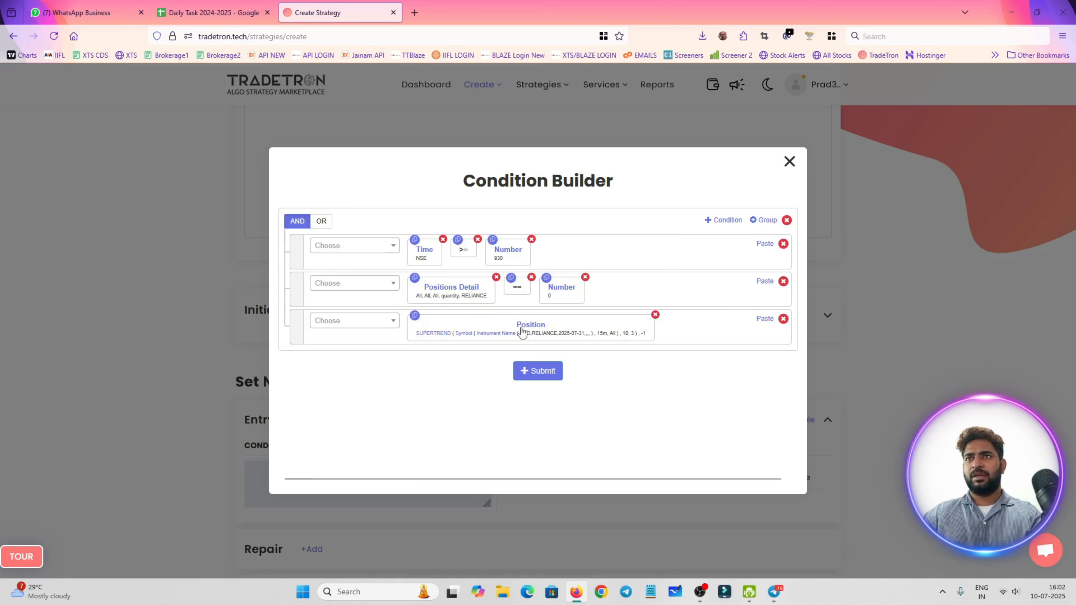
Append the > comparison operator after the Supertrend Position keyword in the third condition
left_click(382, 327)
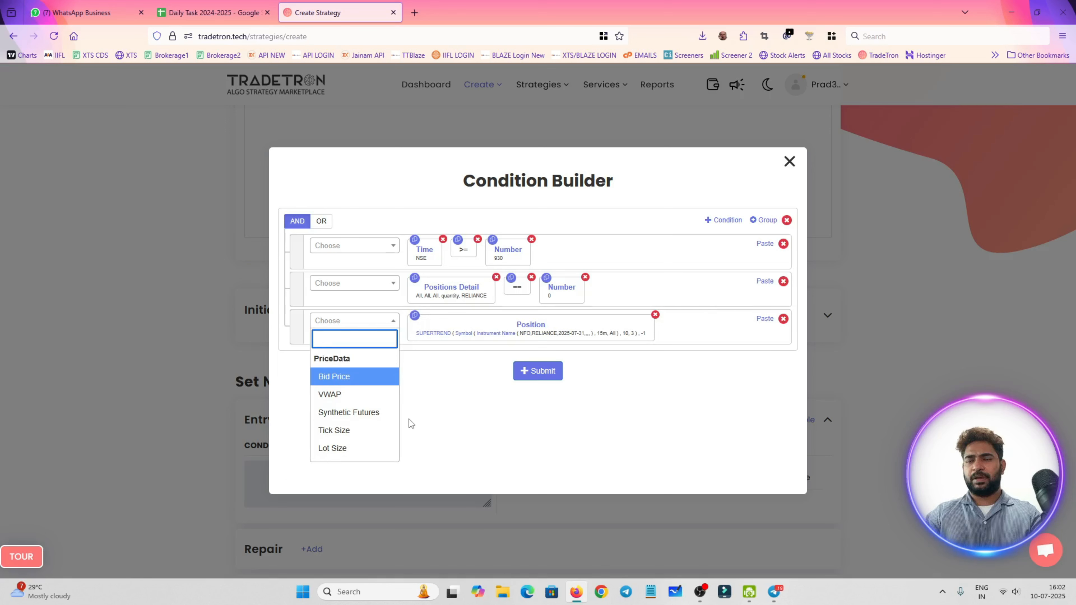
type(">")
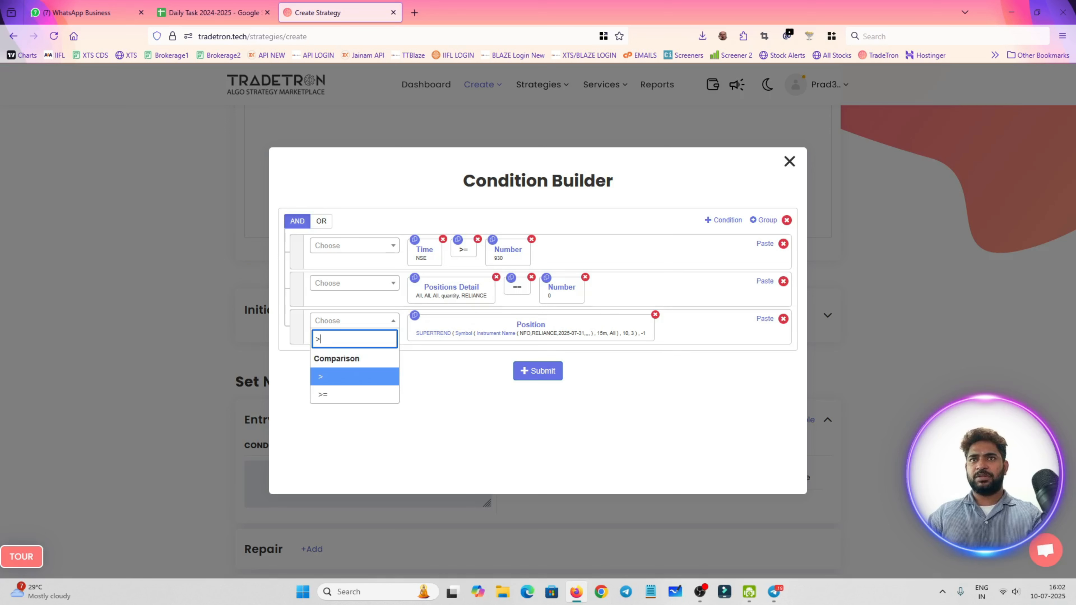
key("Down")
key("Up")
key("Return")
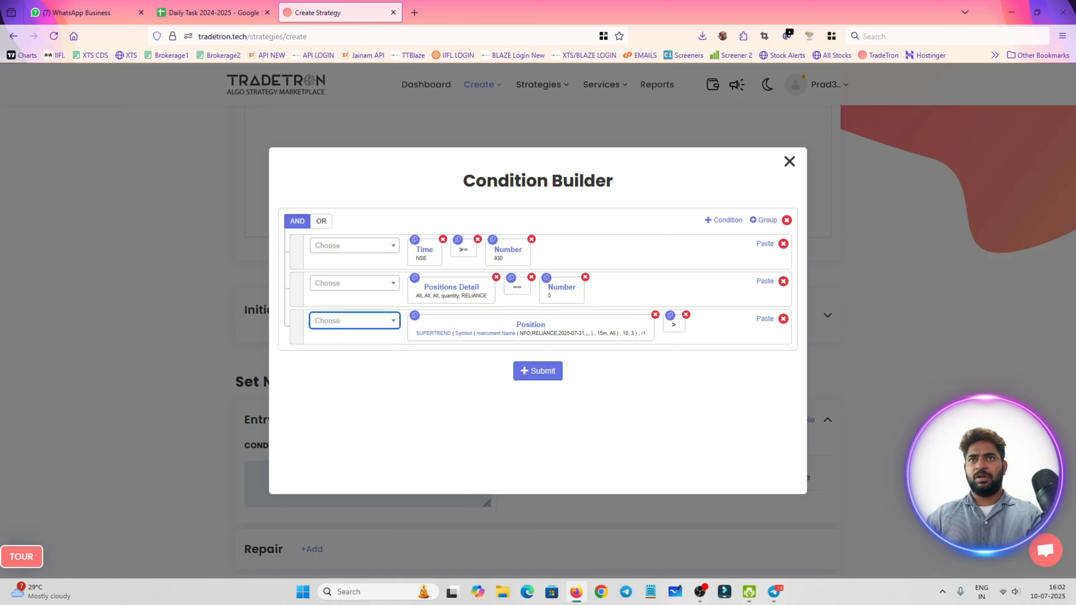
Append a second Position keyword to the third condition, with series CLOSE and position -1
left_click(366, 326)
type("pos")
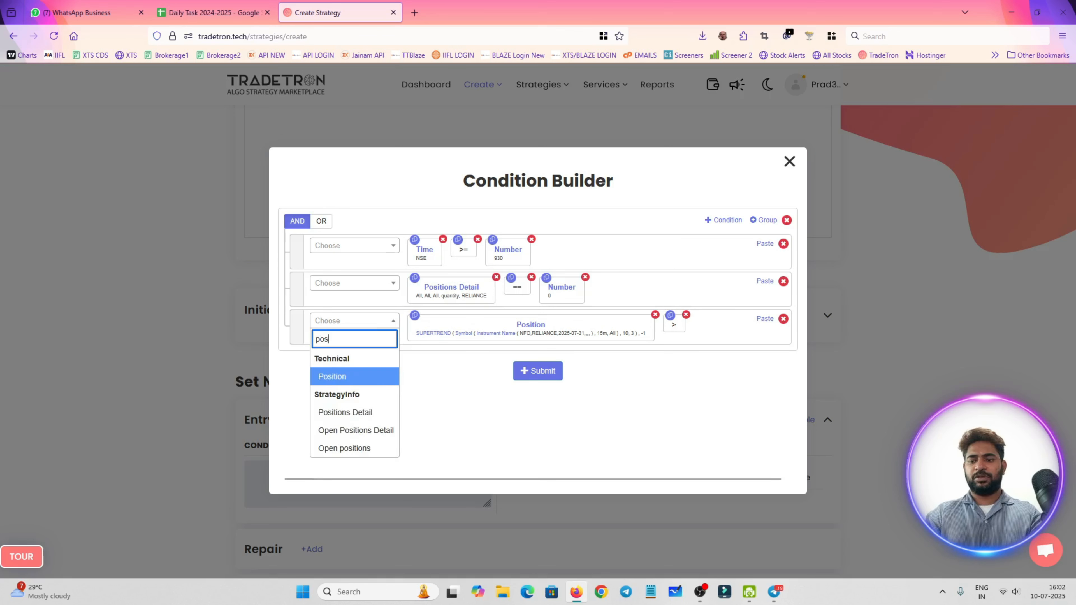
key("Return")
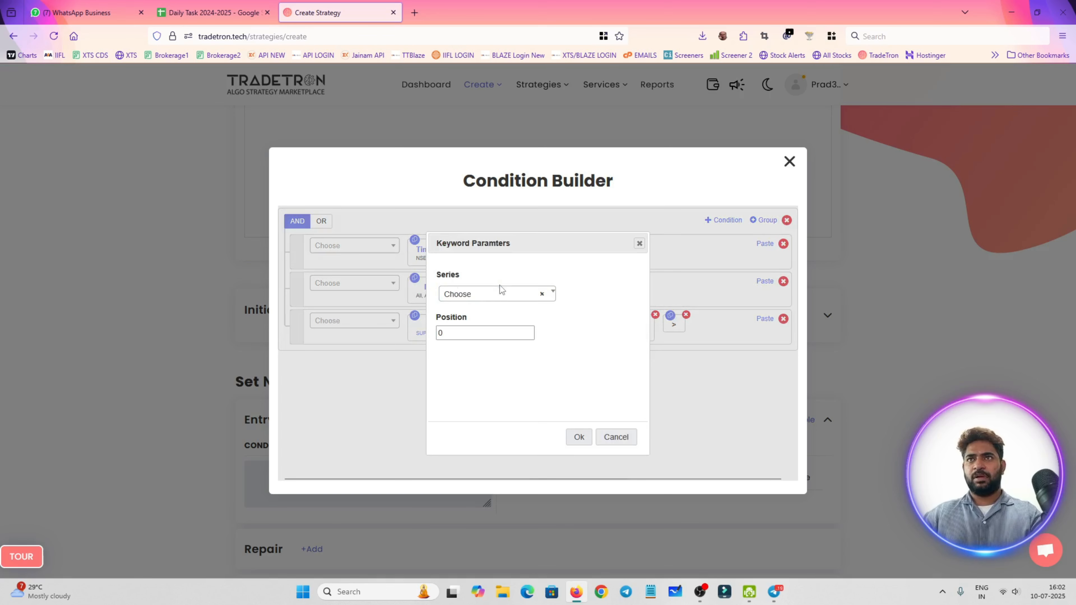
left_click(497, 294)
type("close")
key("Return")
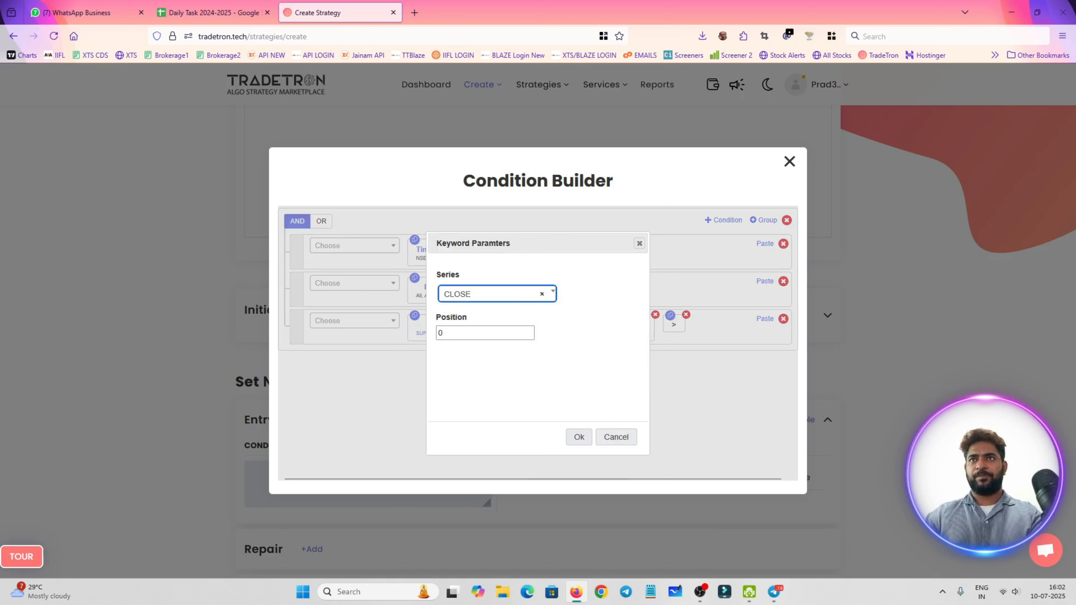
left_click(495, 327)
type("-11")
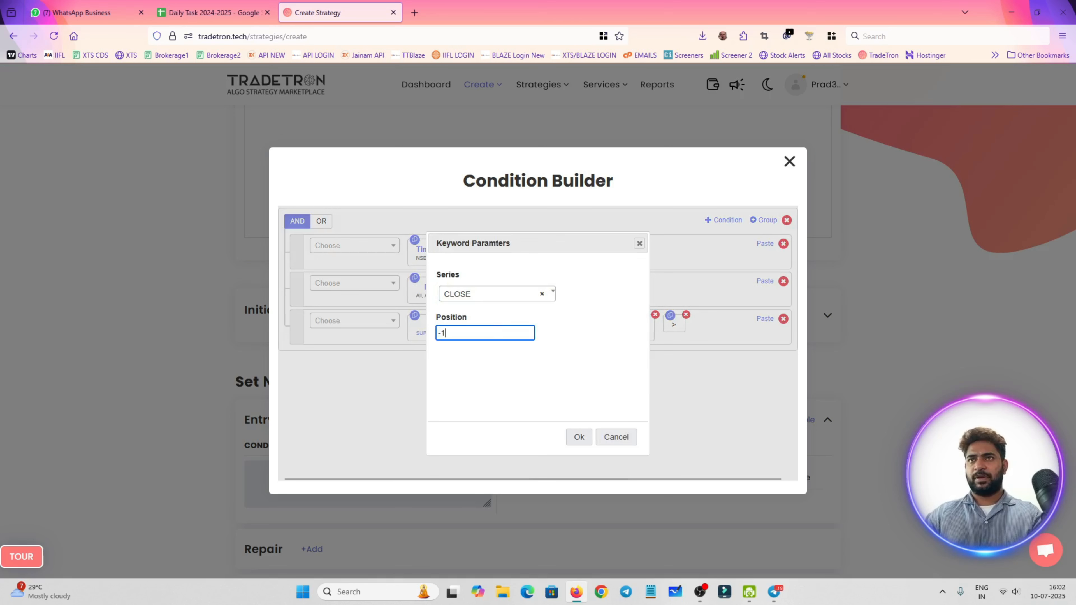
key("BackSpace")
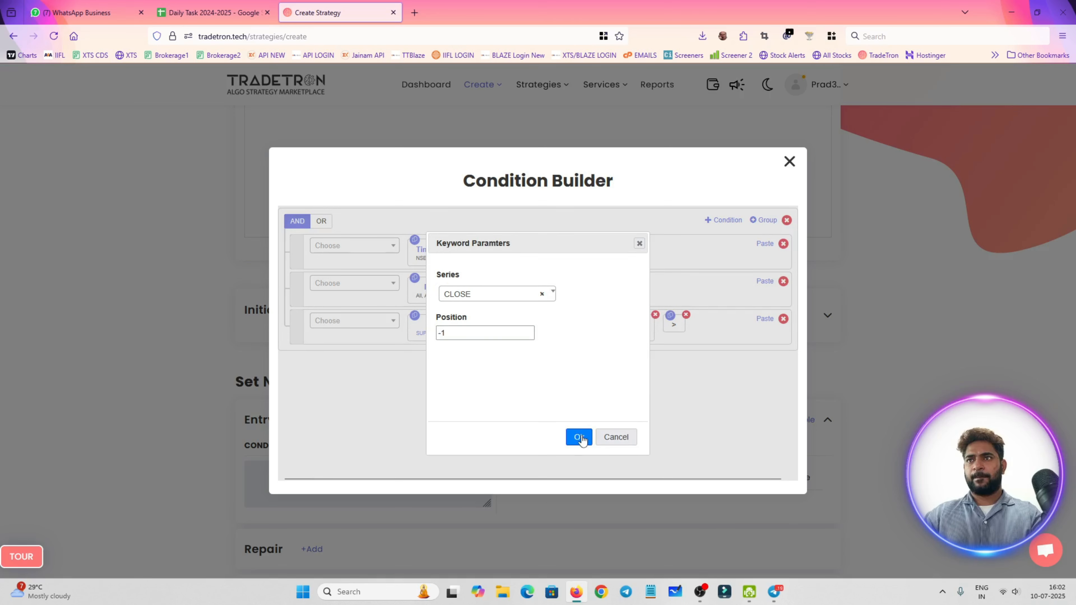
left_click(578, 437)
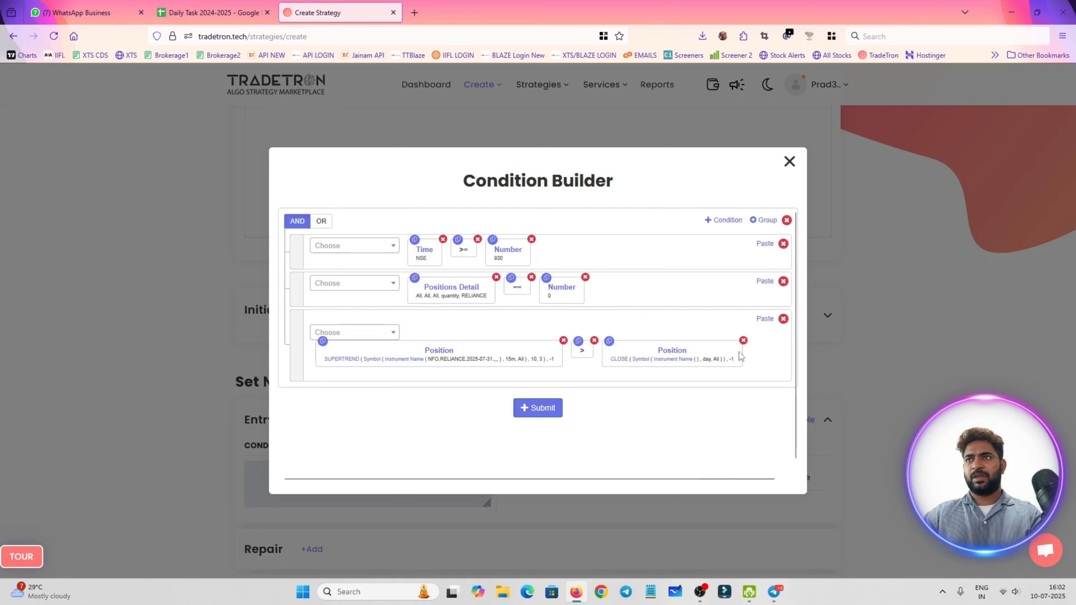
Set the candle type of the CLOSE series symbol in the third condition to 15m and apply it
left_click(640, 361)
left_click(514, 313)
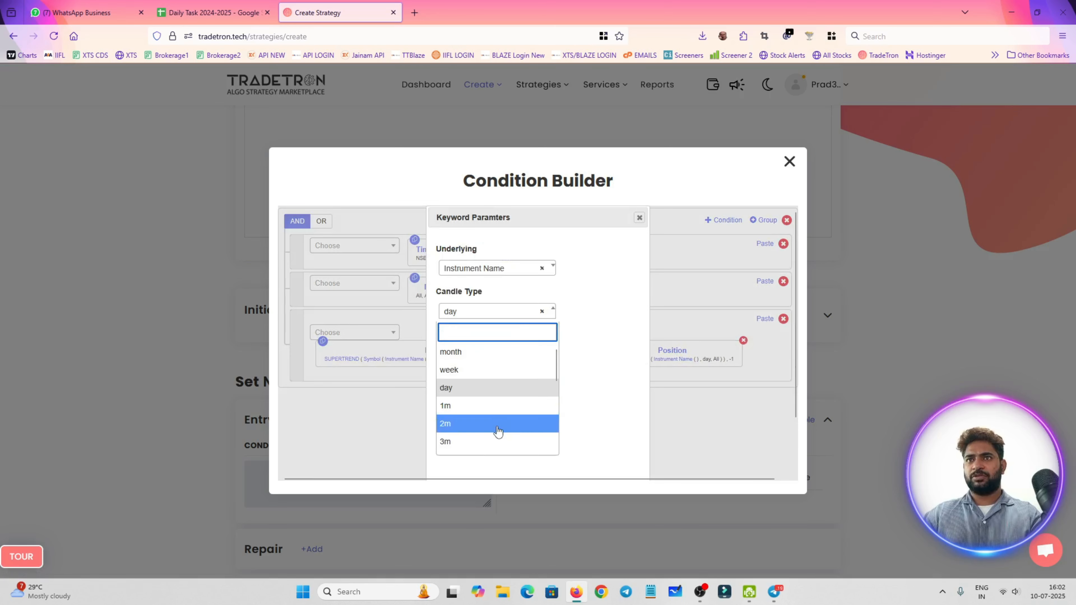
left_click(493, 387)
scroll(550, 435, "down", 2)
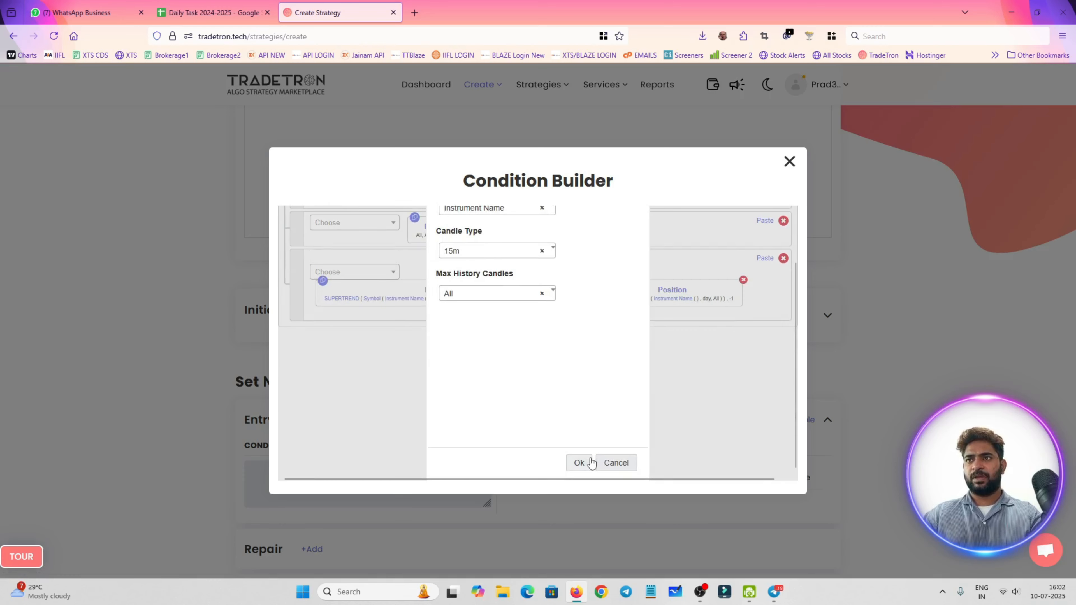
left_click(591, 462)
Set the CLOSE symbol's instrument to NFO, NFO - RELIANCE with expiry 2025-07-31 and apply the parameters
left_click(687, 353)
left_click(379, 282)
type("nf")
key("Return")
left_click(423, 284)
type("r")
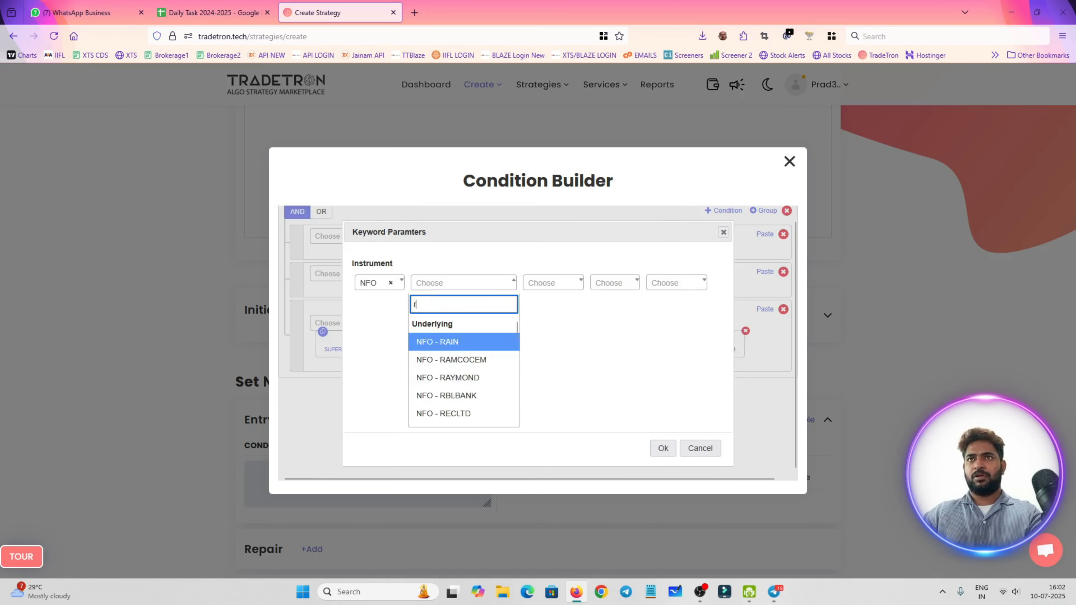
type("elia")
key("Return")
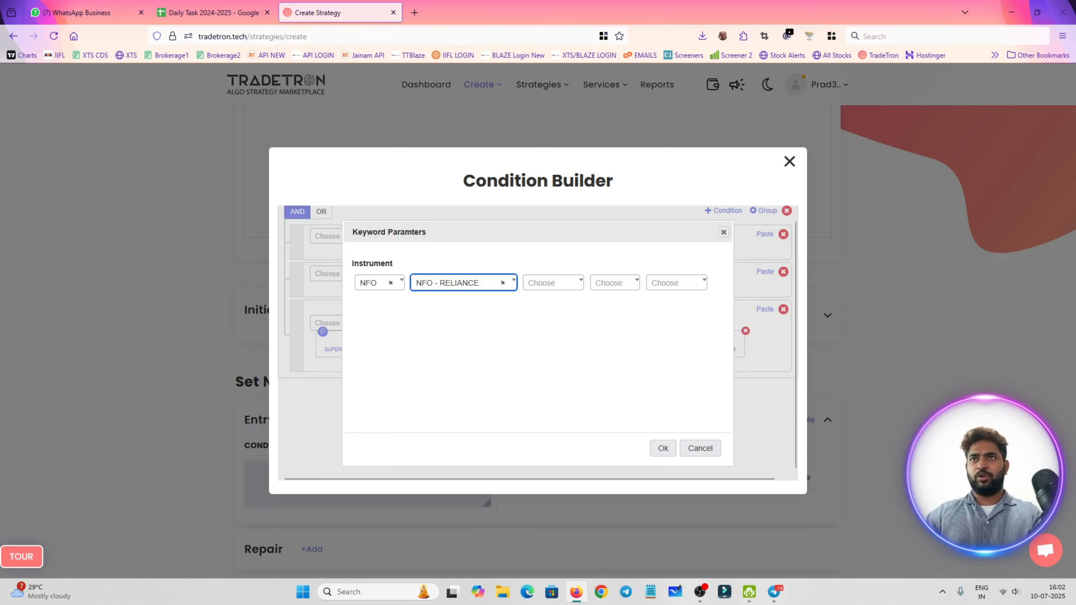
left_click(544, 282)
left_click(546, 324)
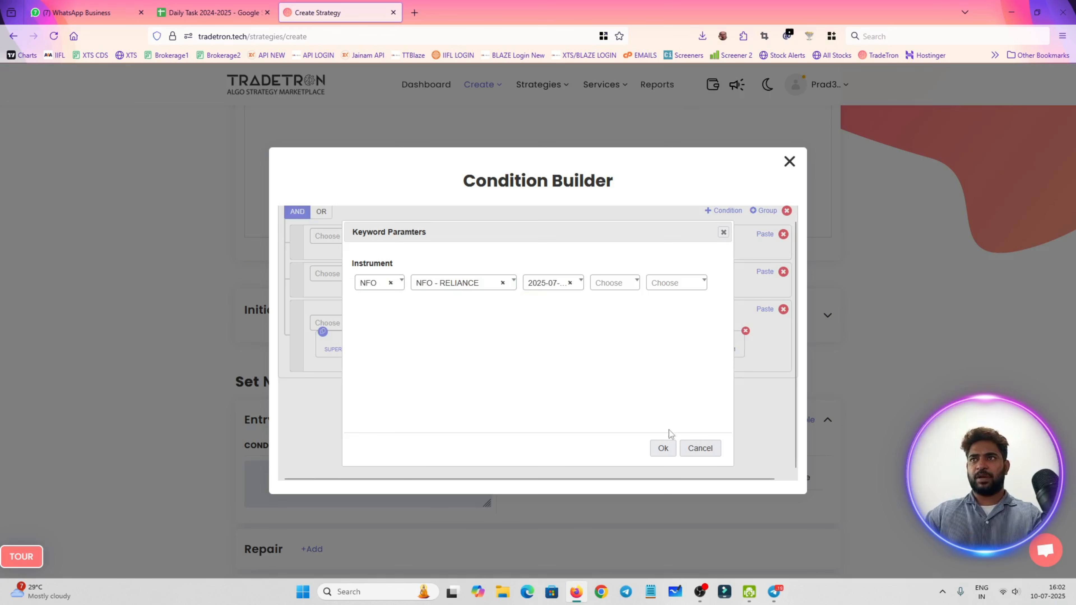
left_click(663, 448)
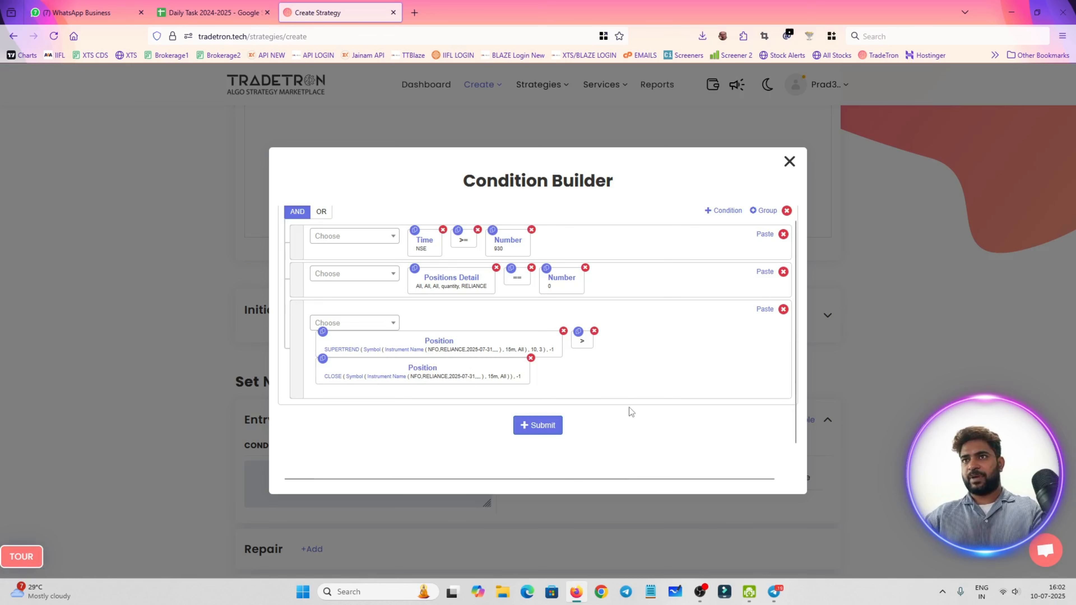
Submit the three Set 1 entry conditions and close the Condition Builder
scroll(646, 404, "down", 1)
scroll(490, 377, "up", 2)
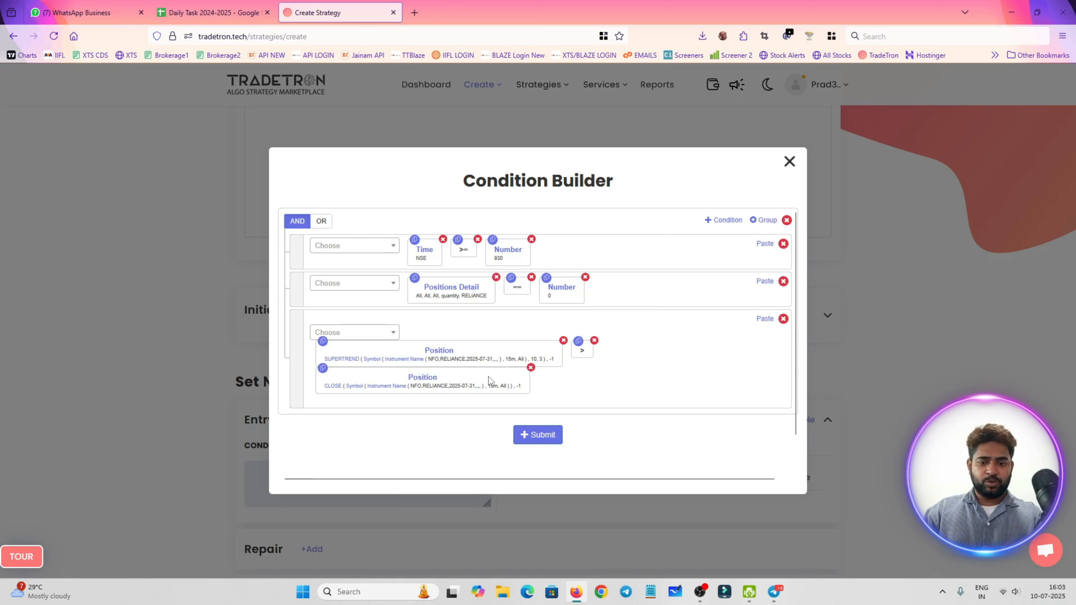
left_click(550, 441)
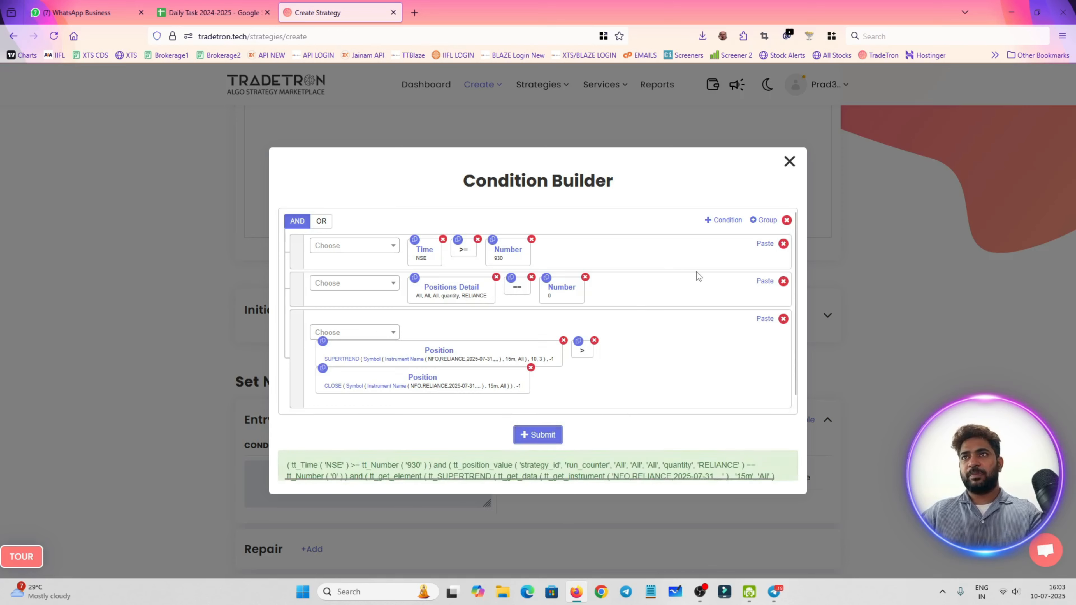
scroll(697, 273, "down", 2)
scroll(698, 272, "up", 5)
left_click(789, 161)
Start a new buy position for the Set 1 entry with exchange NFO and type Call
scroll(708, 364, "down", 3)
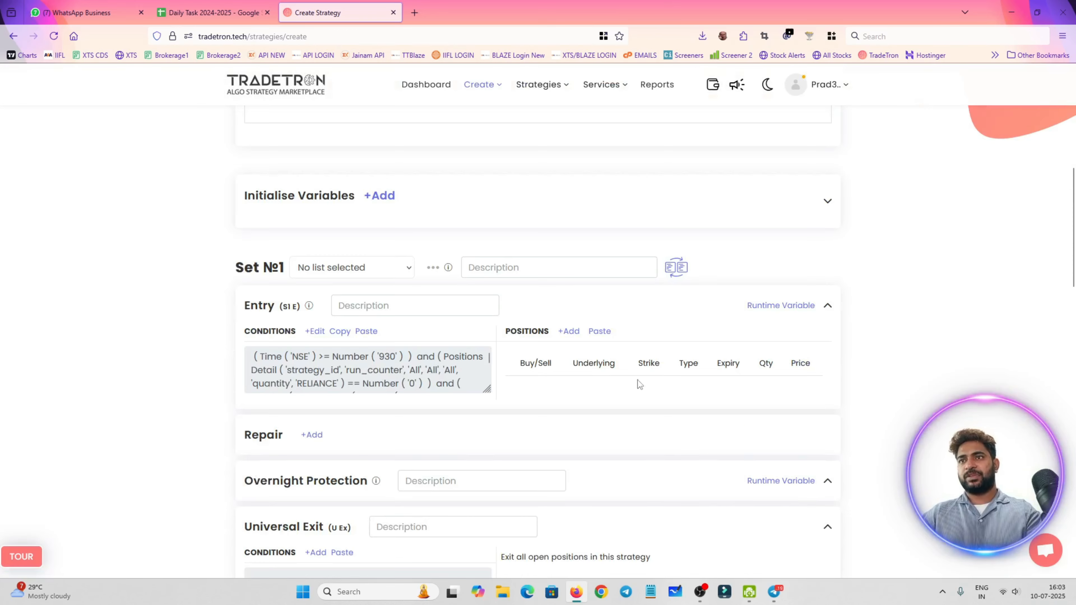
left_click(569, 331)
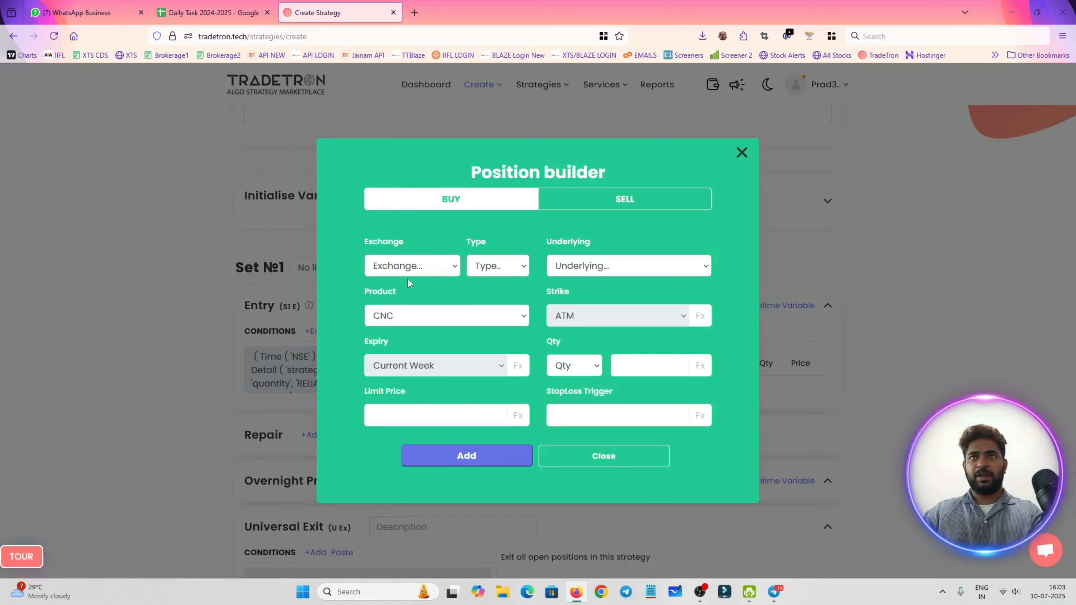
left_click(397, 270)
left_click(405, 320)
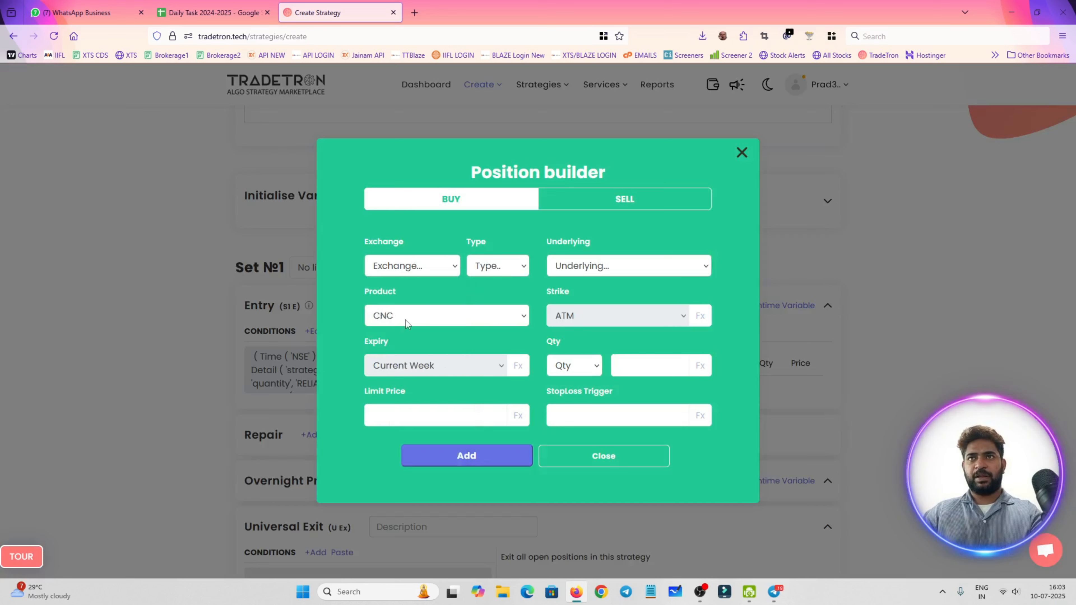
left_click(405, 275)
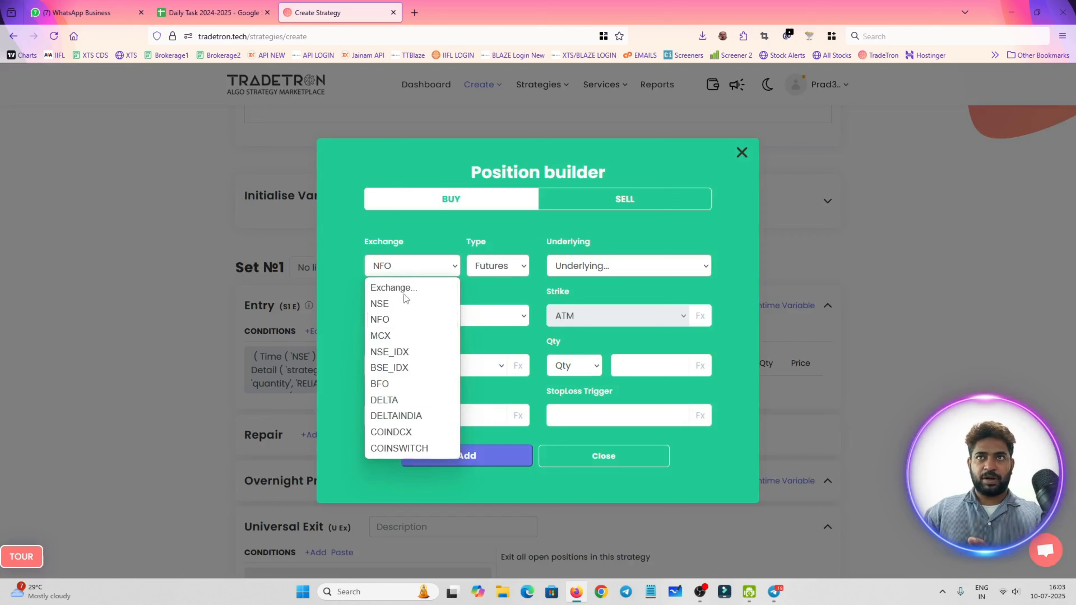
left_click(496, 274)
left_click(495, 272)
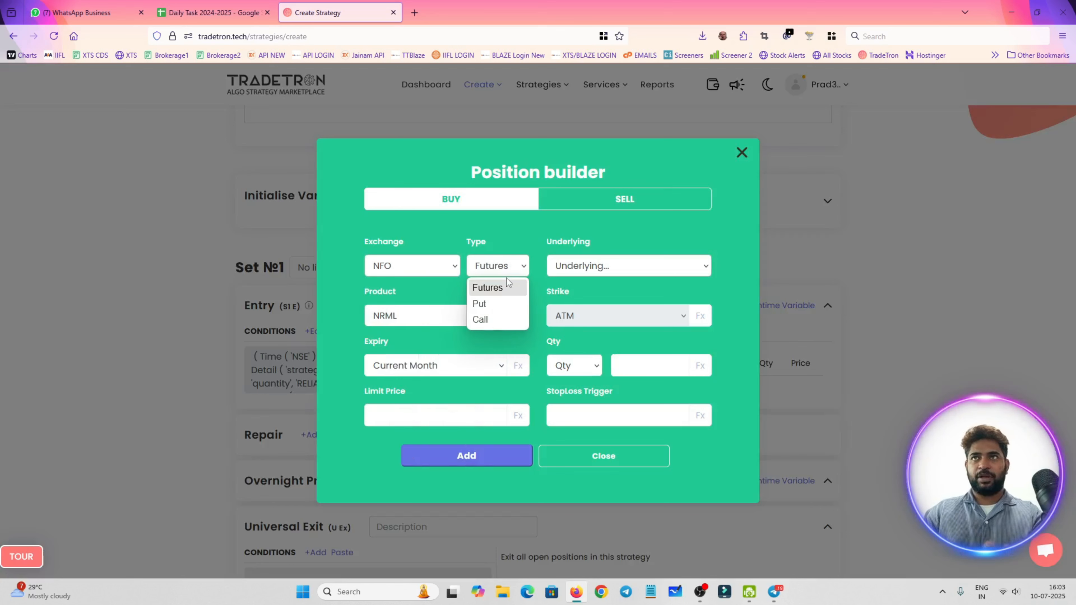
left_click(487, 315)
Choose RELIANCE as the position's underlying and NRML as its product
left_click(625, 259)
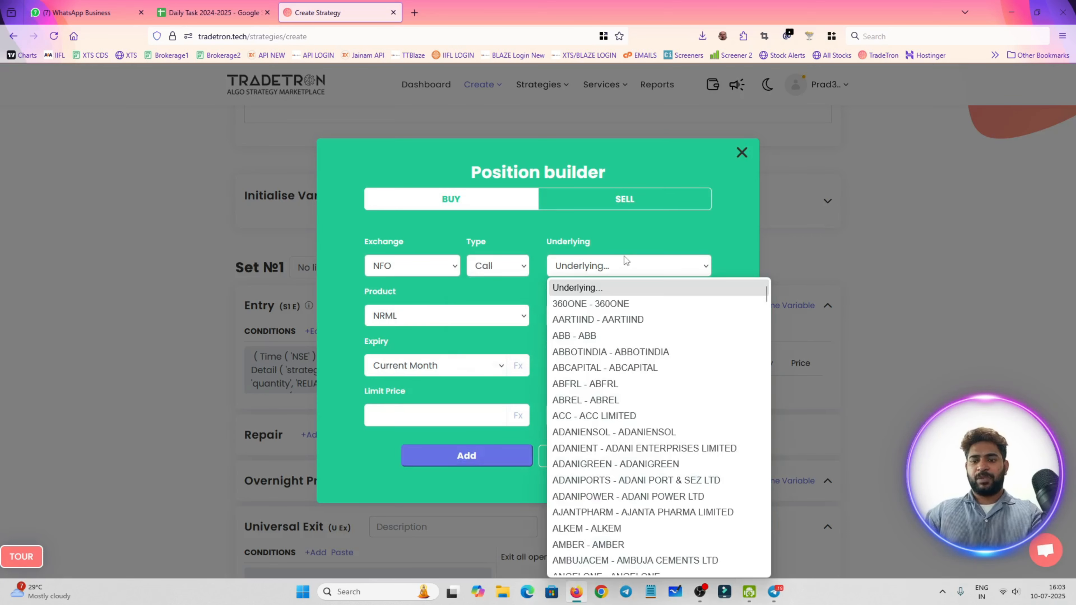
type("rel")
key("Return")
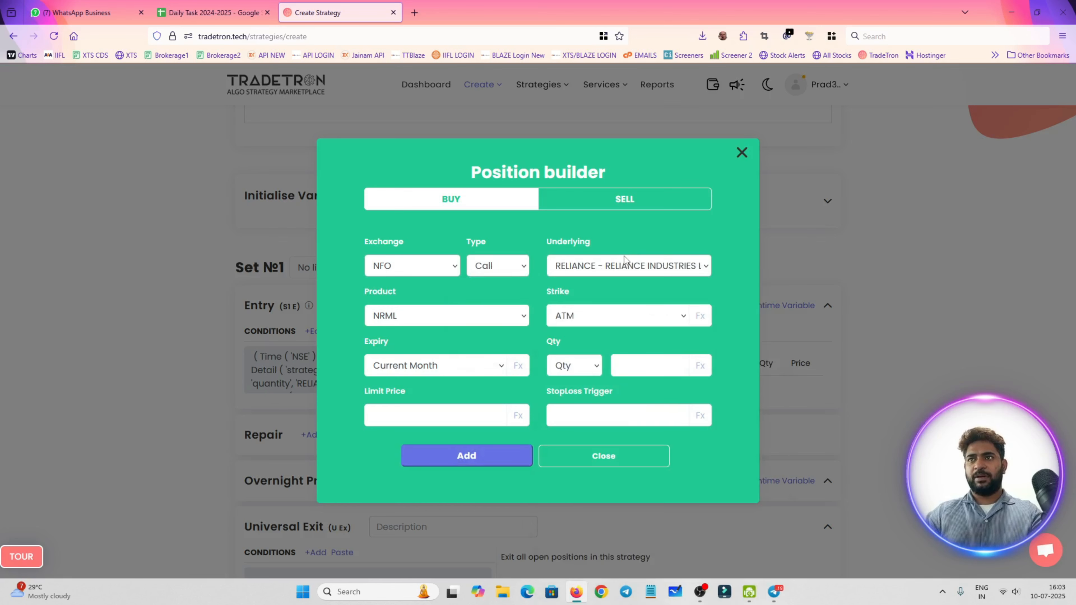
left_click(469, 316)
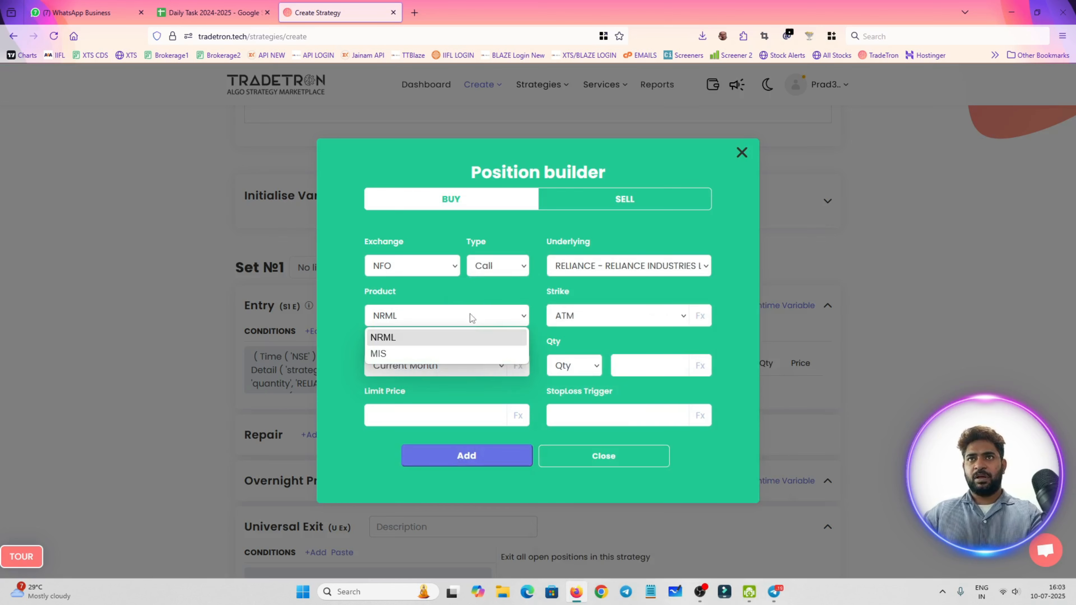
left_click(461, 343)
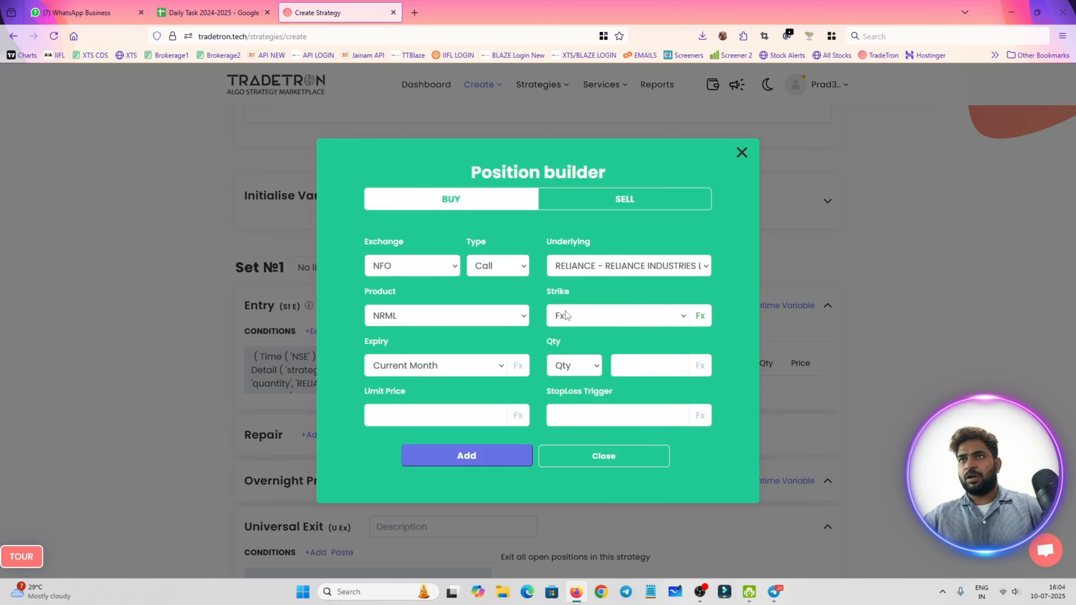
Try the ATM and Fx strike options for the RELIANCE call, including the strike's Formula Builder
left_click(660, 318)
scroll(641, 397, "down", 15)
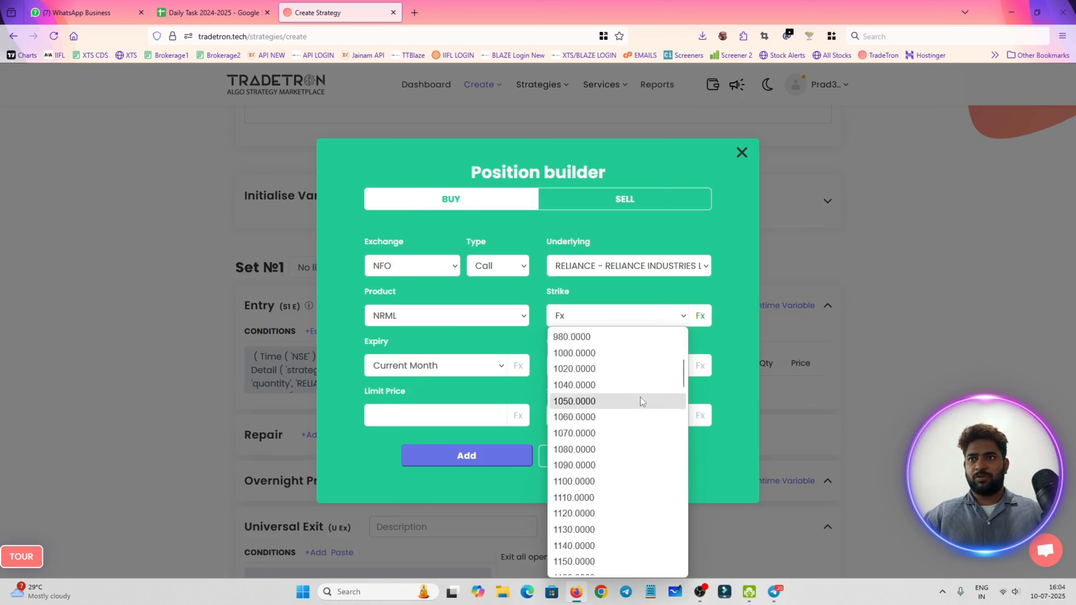
scroll(639, 433, "up", 15)
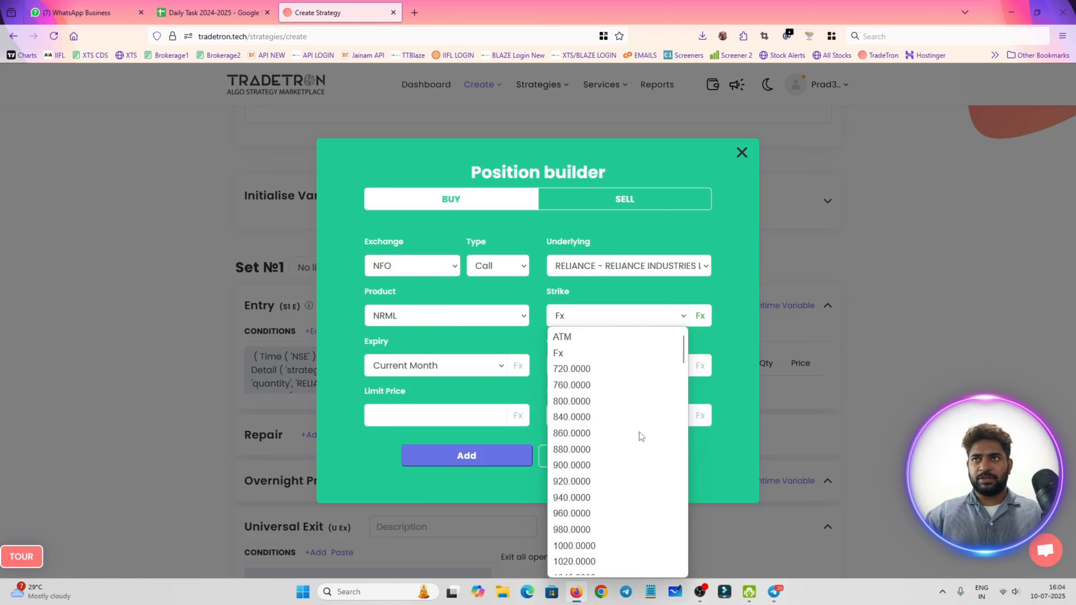
left_click(625, 339)
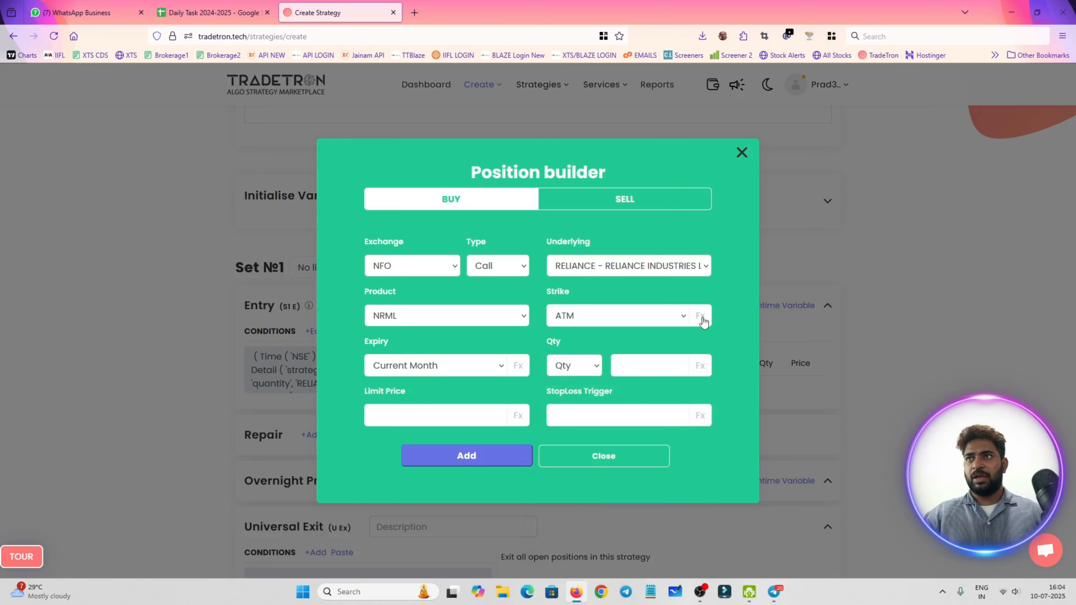
left_click(683, 323)
left_click(611, 348)
left_click(698, 318)
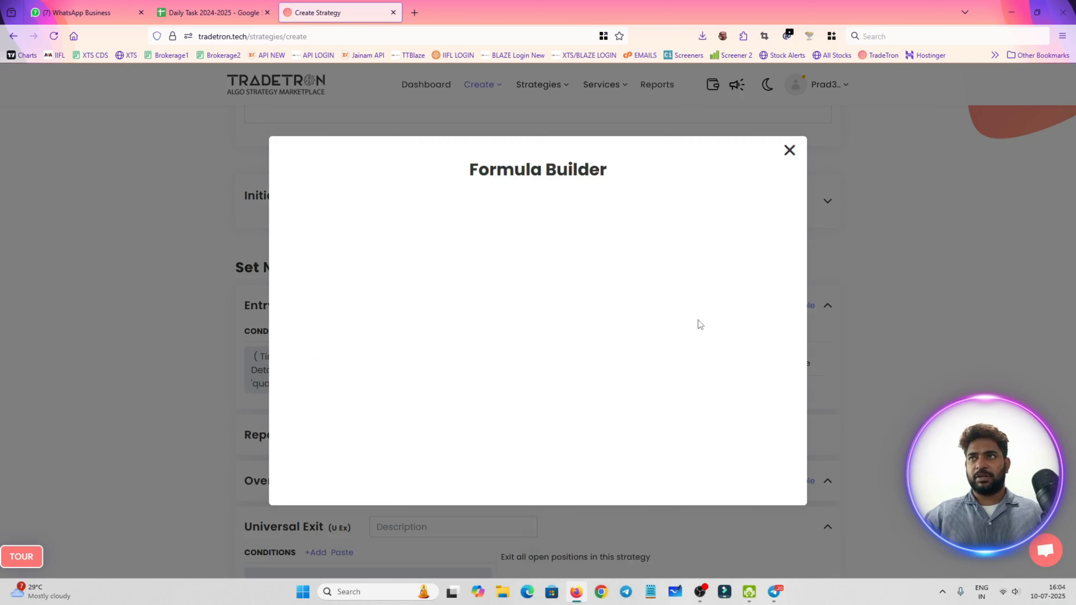
left_click(790, 150)
left_click(639, 318)
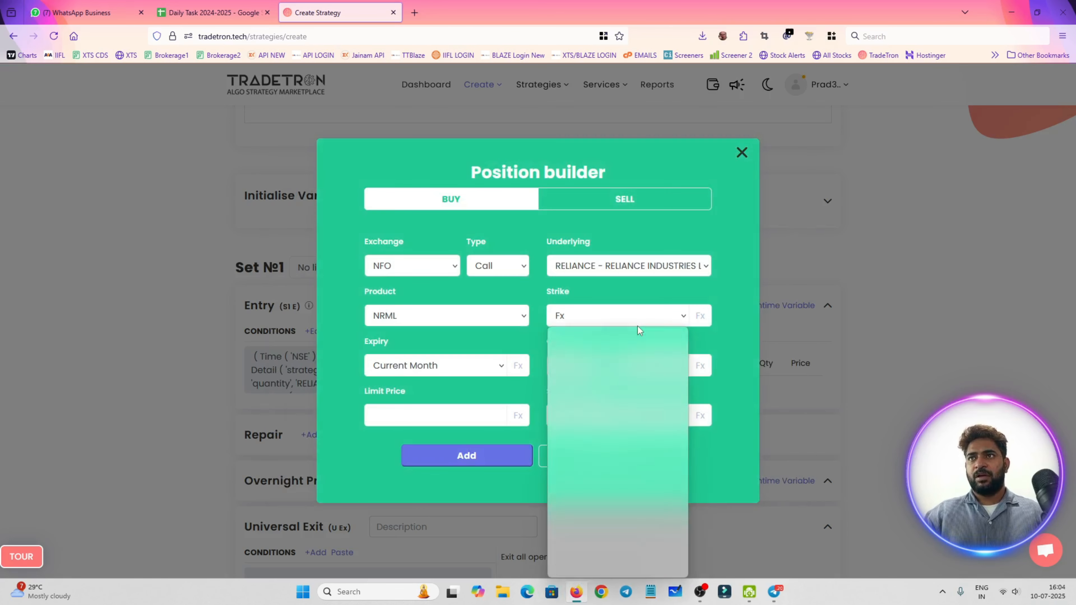
left_click(630, 337)
Set the RELIANCE call's strike to 800.0000 and its expiry to 2025-07-31
left_click(627, 316)
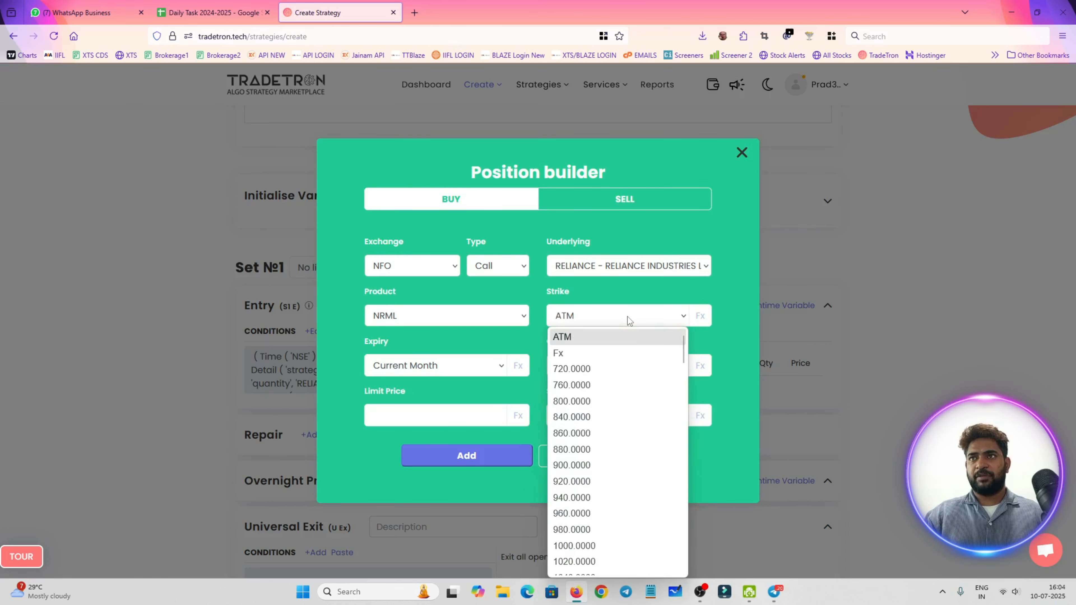
left_click(631, 401)
left_click(483, 367)
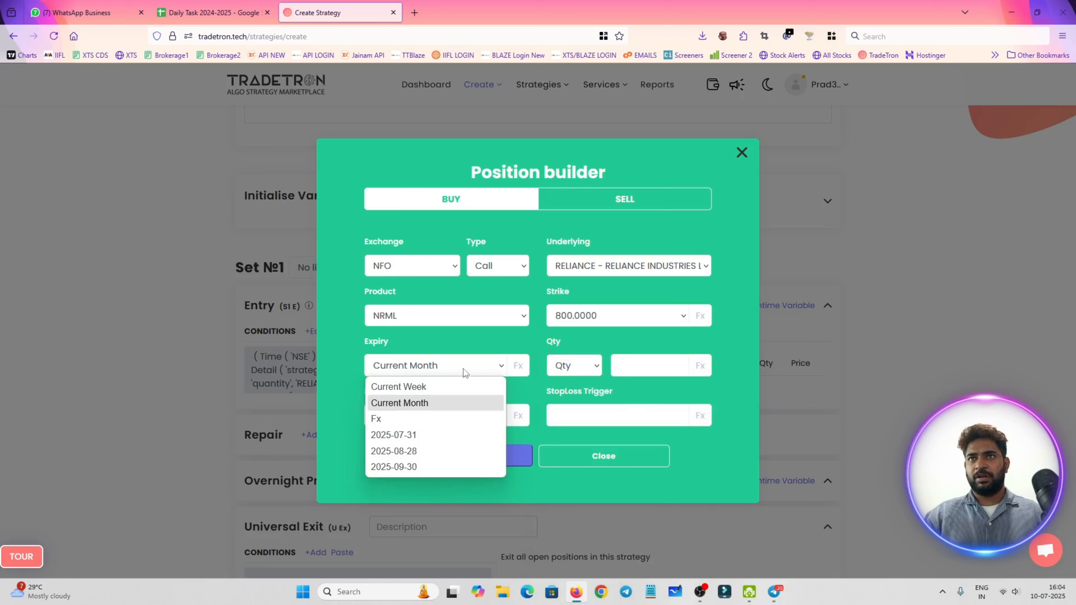
left_click(461, 430)
Set the quantity to 1 in Lots and add the RELIANCE call position to the entry
left_click(566, 367)
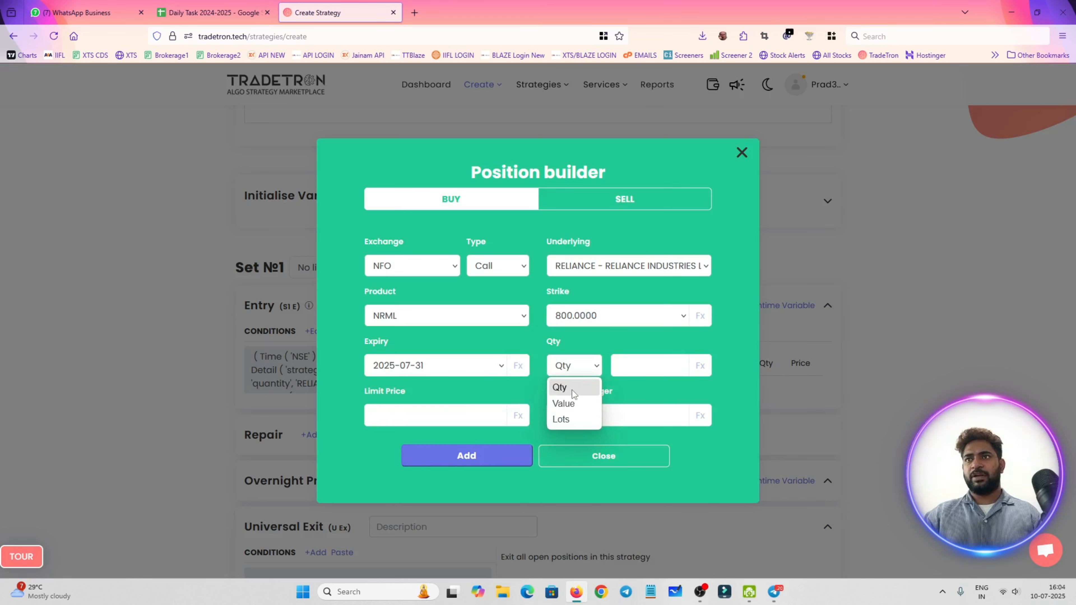
left_click(563, 419)
left_click(634, 363)
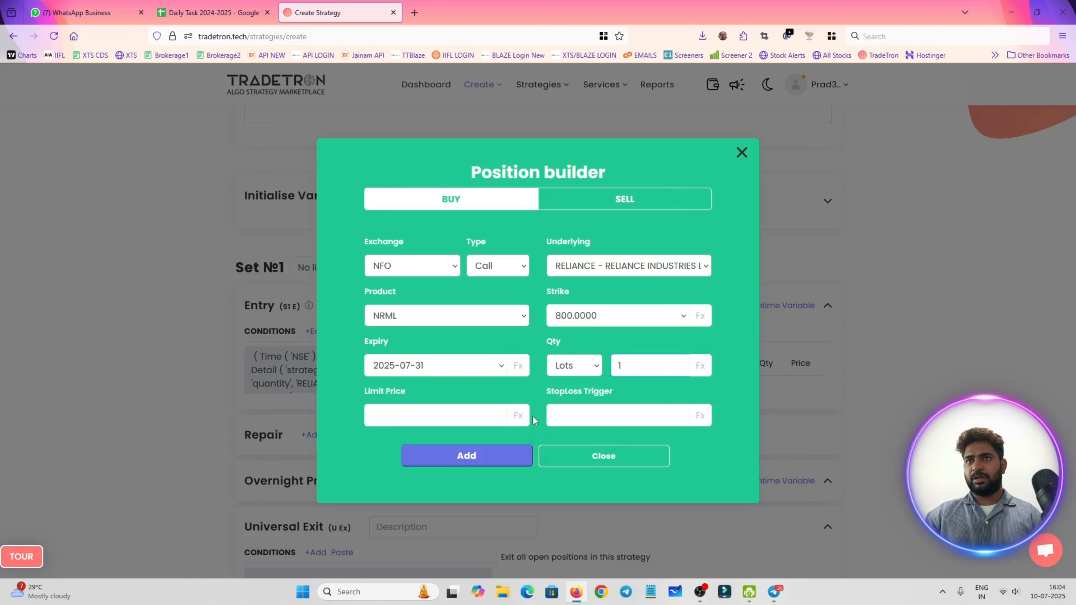
left_click(482, 459)
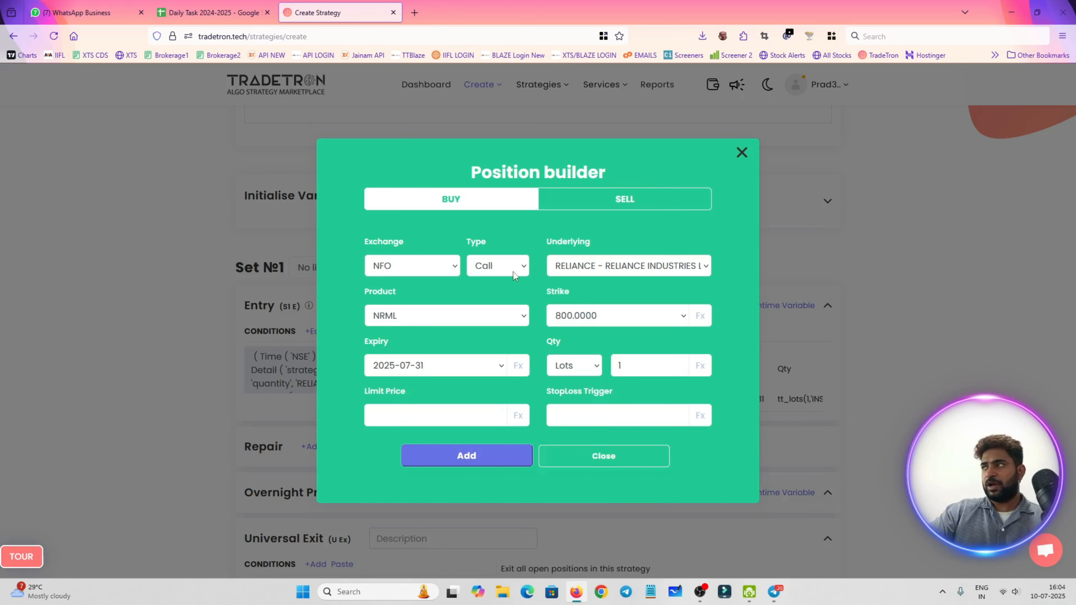
left_click(512, 272)
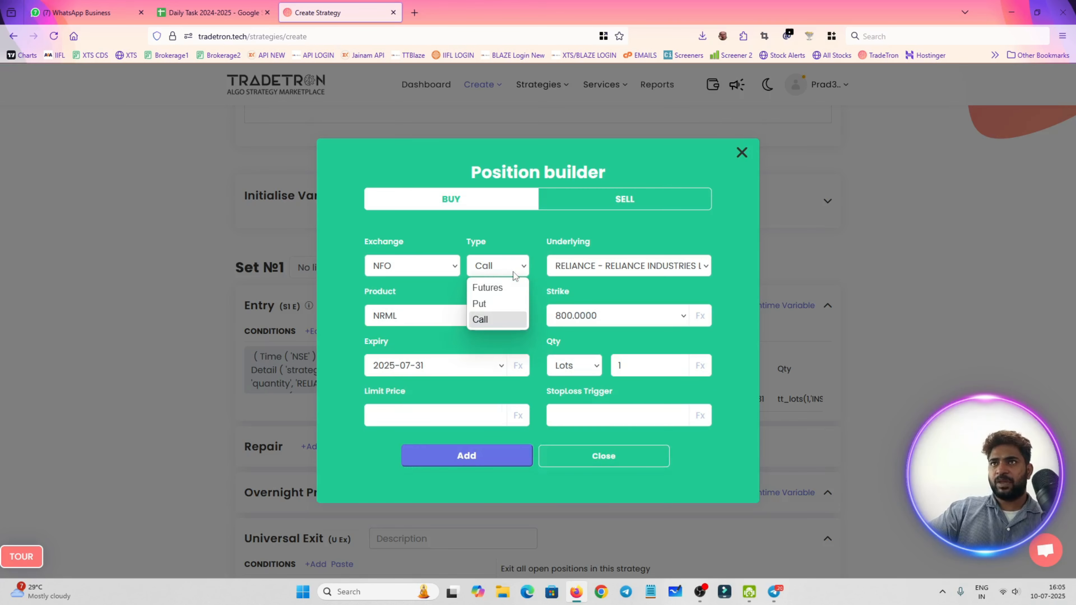
left_click(497, 305)
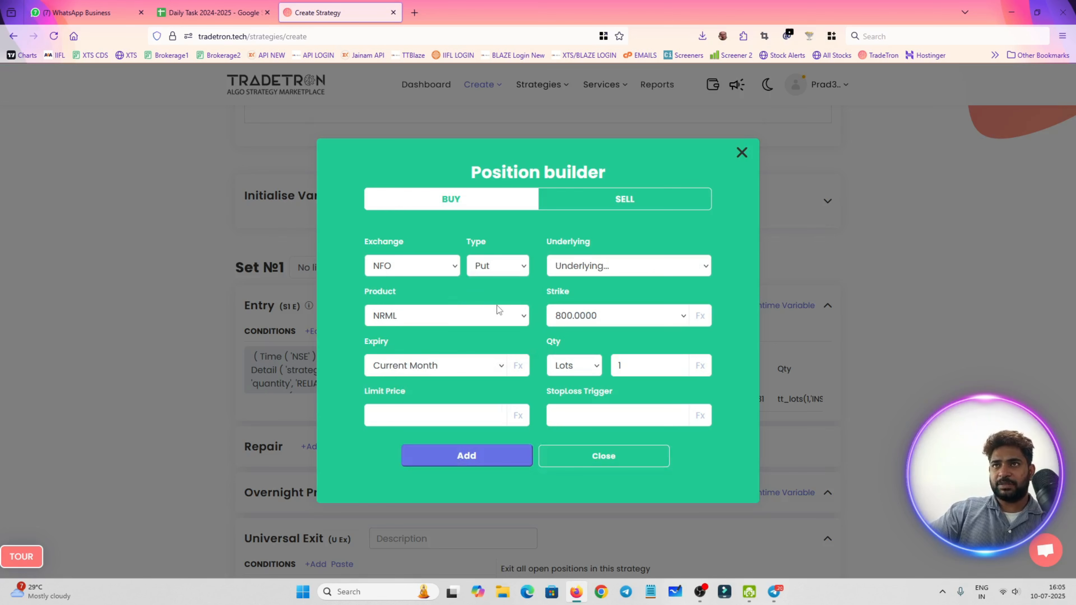
left_click(595, 208)
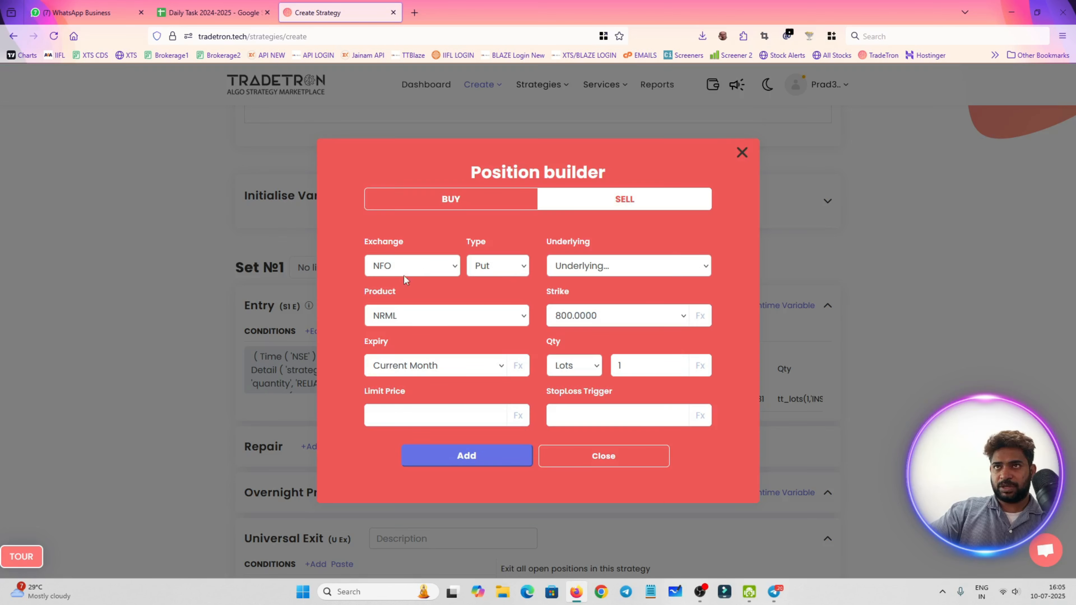
Close the position builder and start a Universal Exit condition with the PNL keyword
left_click(640, 452)
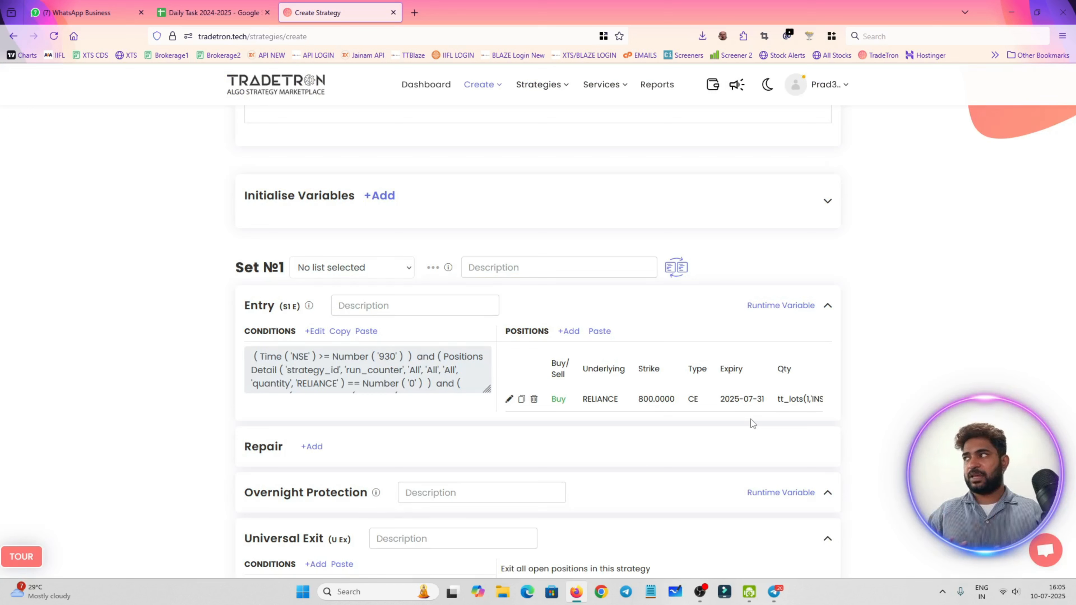
scroll(743, 442, "down", 15)
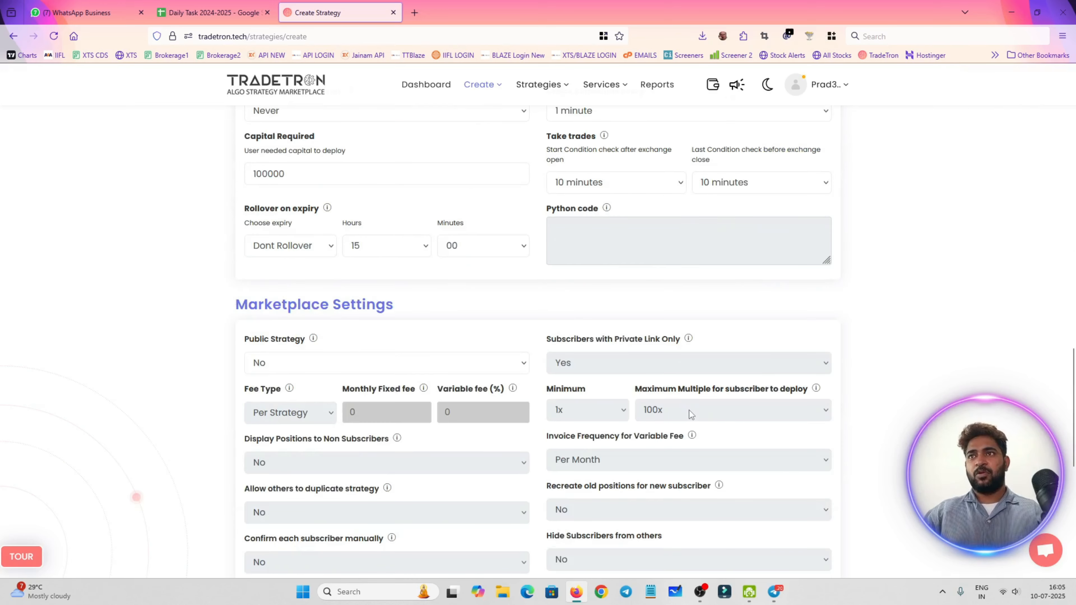
scroll(689, 410, "up", 15)
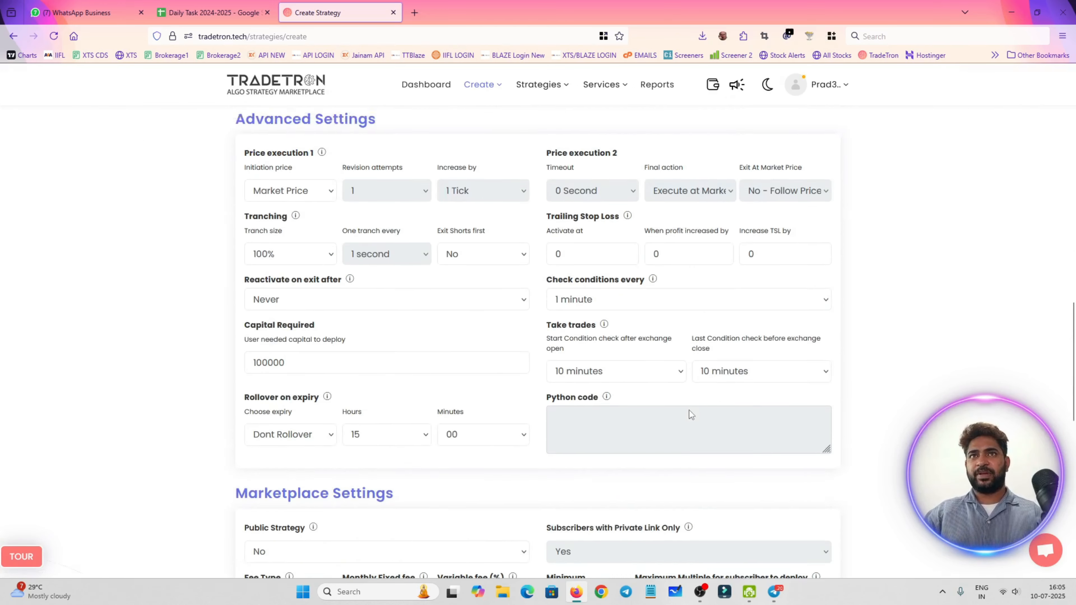
double_click(281, 365)
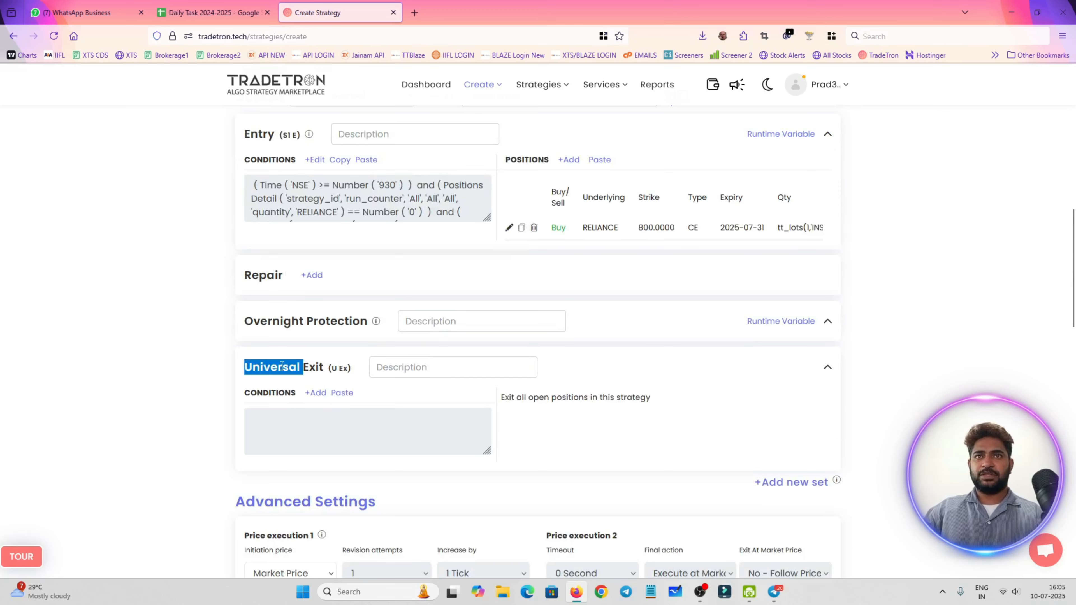
left_click(315, 394)
left_click(367, 243)
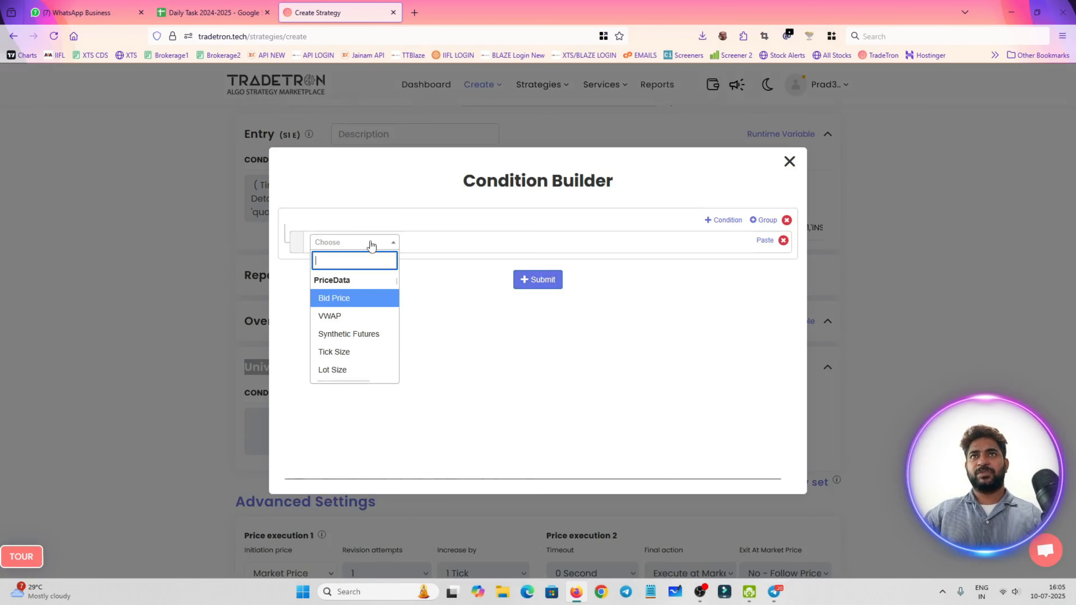
type("pnl")
key("Down")
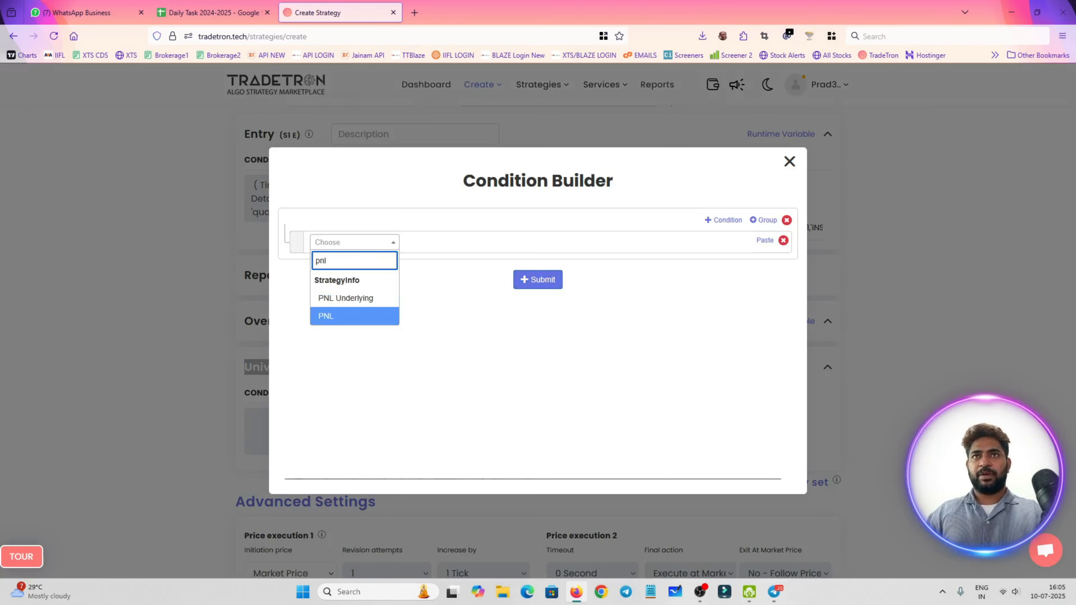
key("Return")
Complete the Universal Exit's PNL condition with the >= operator and the Number 5000
left_click(386, 245)
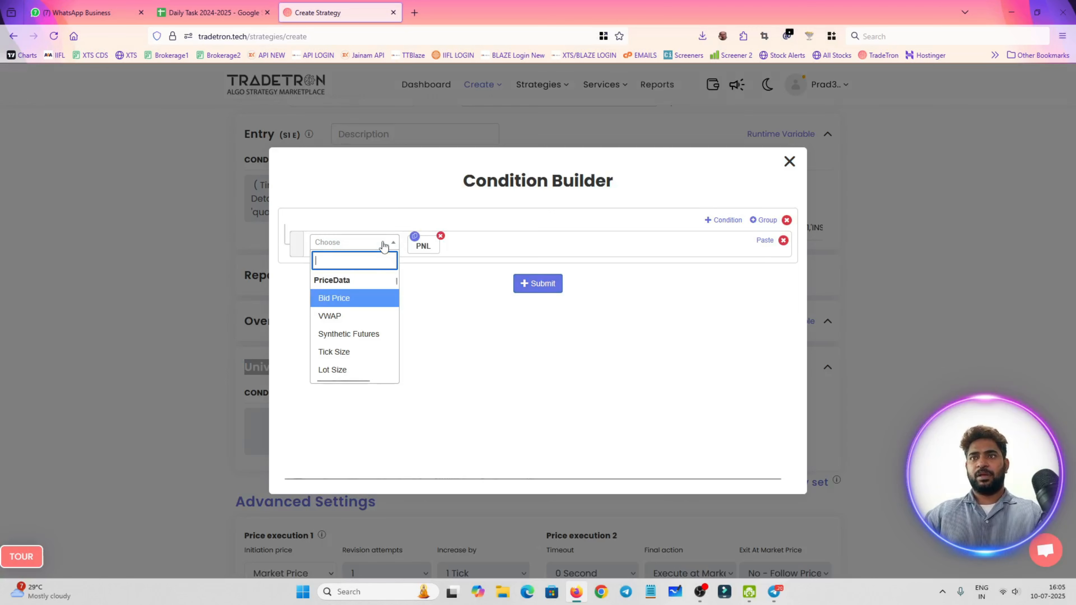
type(">=")
key("Return")
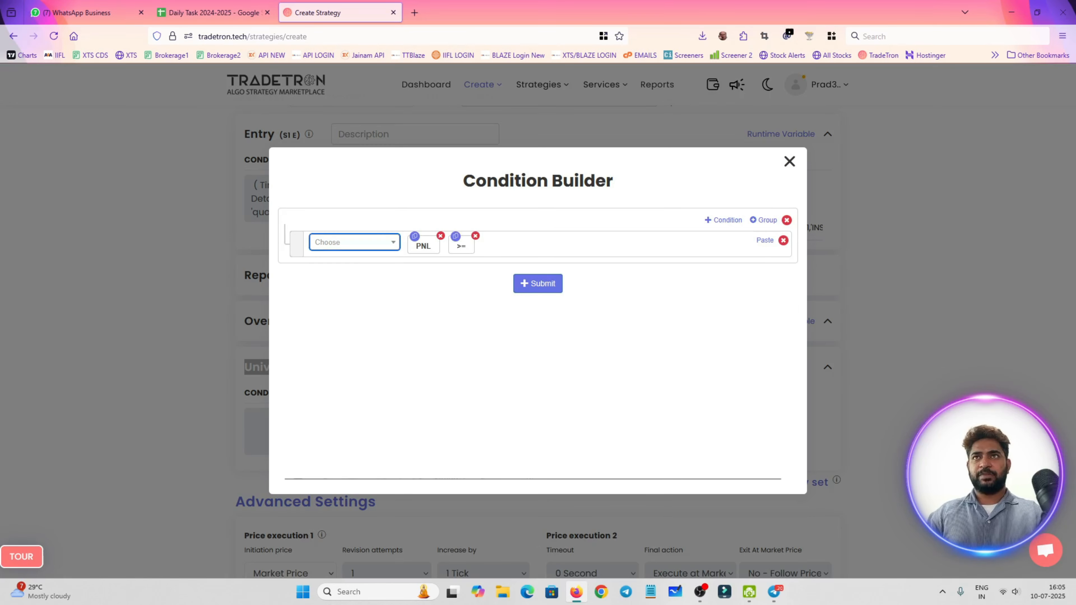
left_click(384, 242)
type("num")
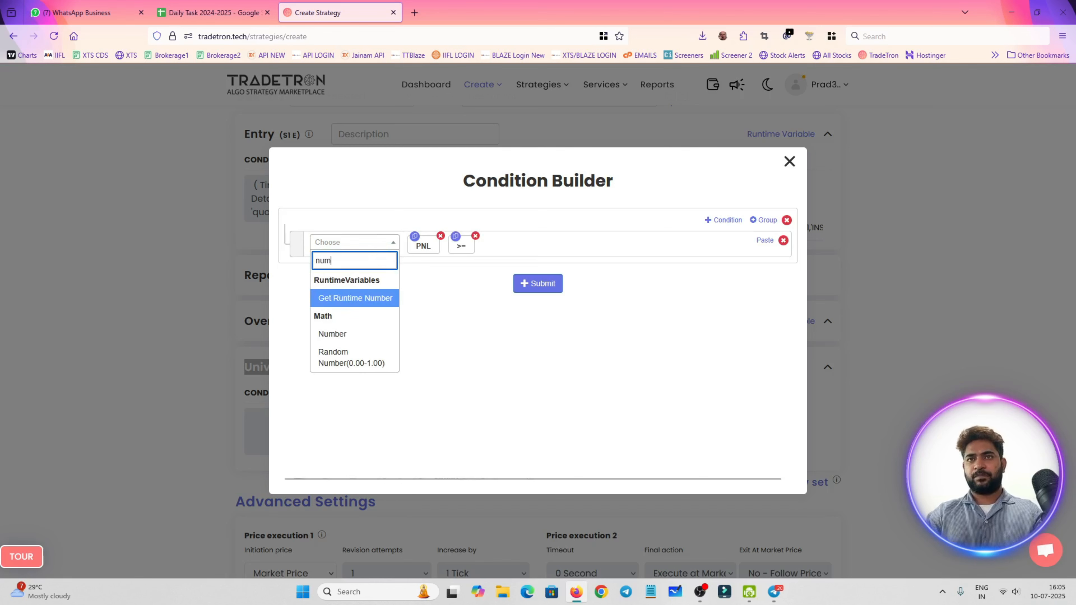
left_click(332, 333)
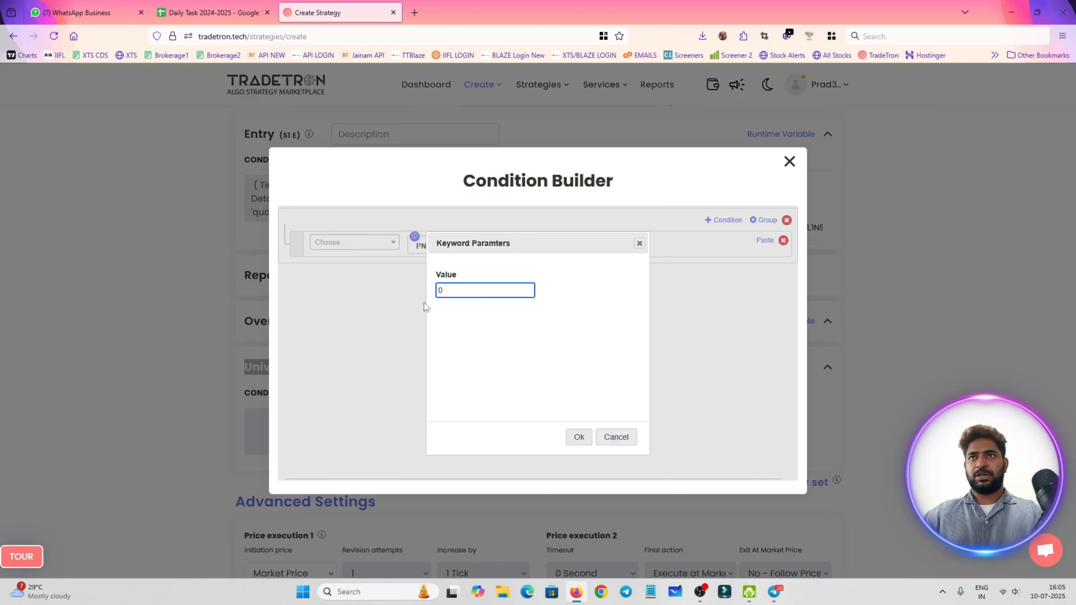
type("5000")
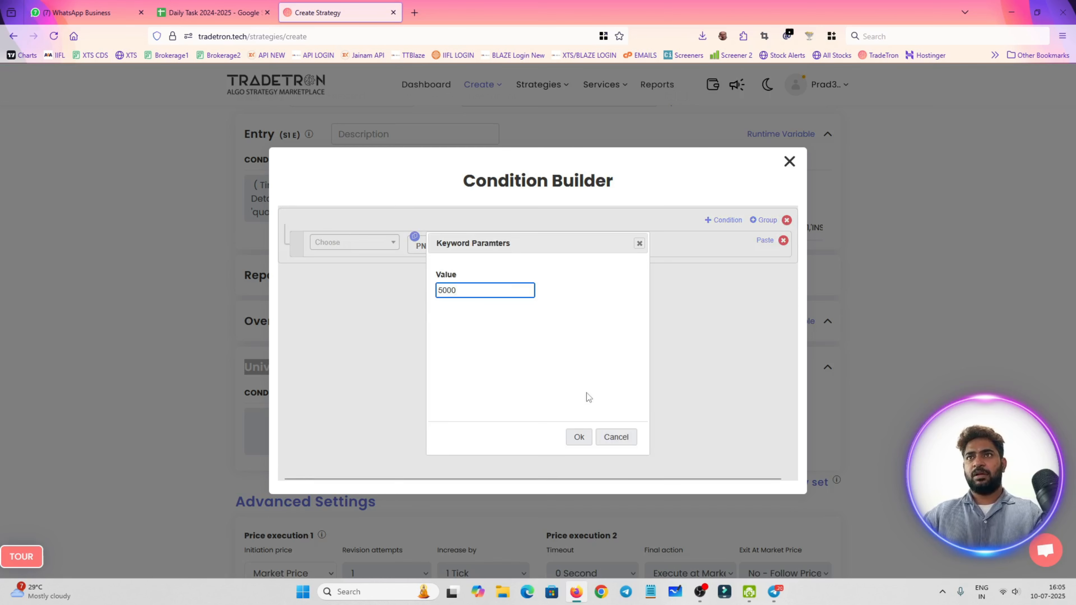
left_click(578, 437)
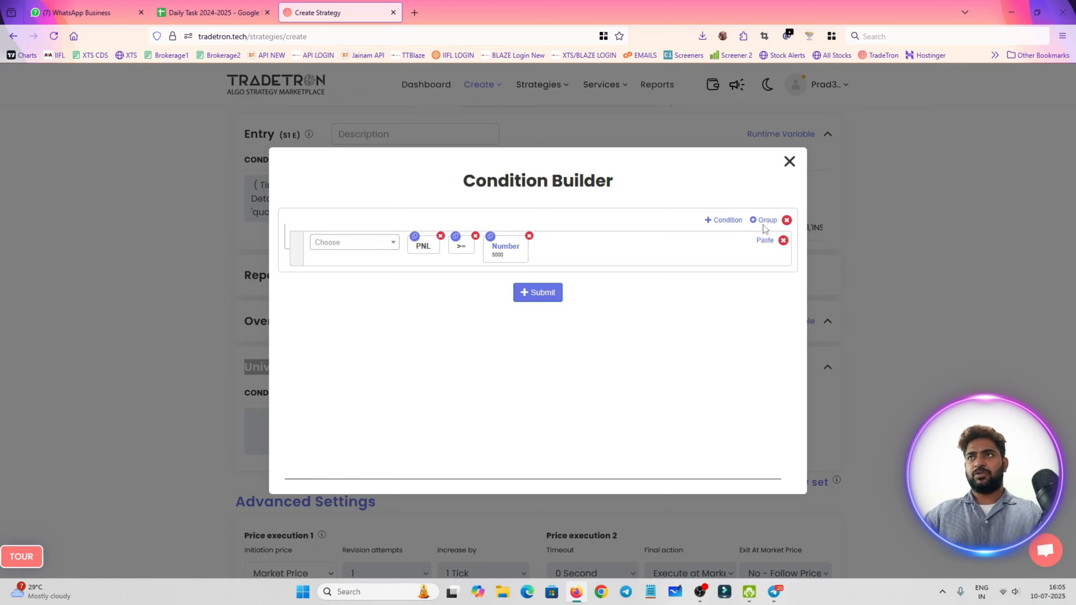
Add a second exit condition and copy the PNL, >= and Number keywords from the first condition into it
left_click(728, 218)
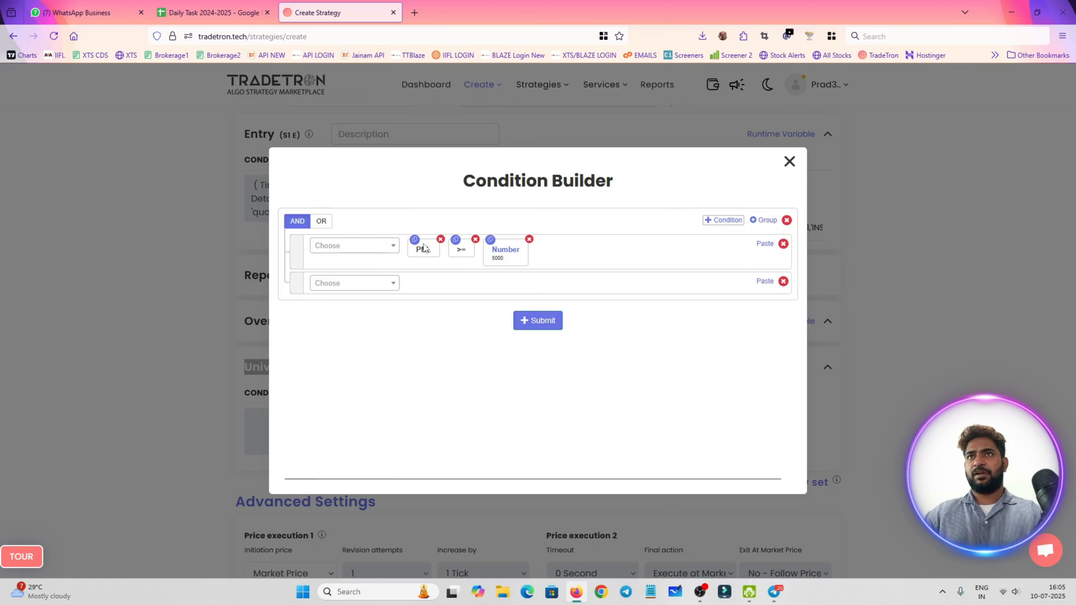
left_click(415, 240)
left_click(765, 281)
left_click(456, 239)
left_click(764, 282)
left_click(490, 240)
left_click(765, 281)
Set the Number in the second PNL exit condition to -2500
left_click(509, 290)
double_click(497, 293)
type("-2500")
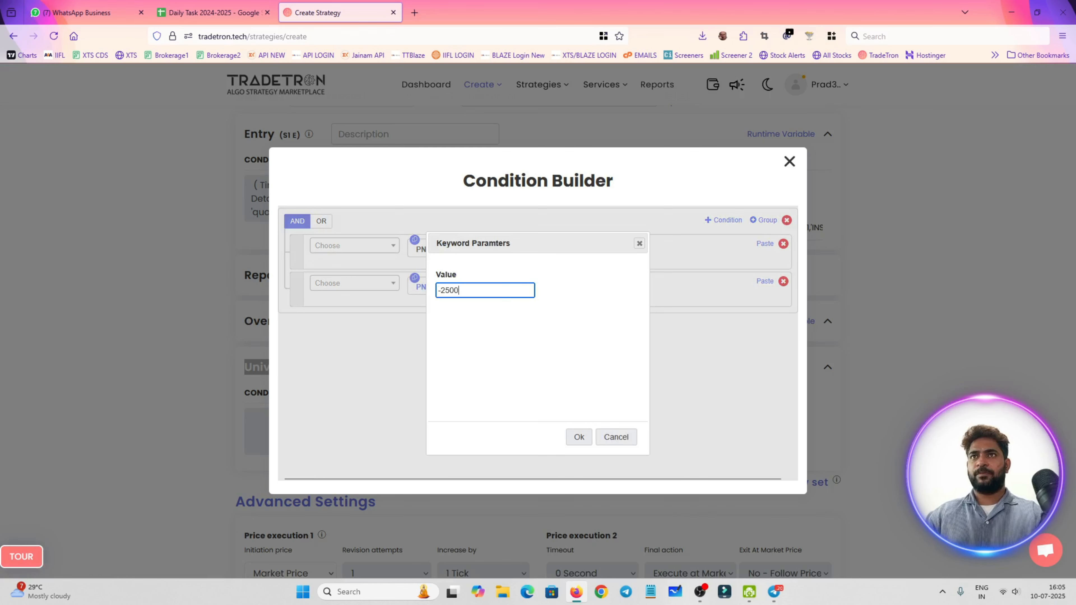
left_click(577, 436)
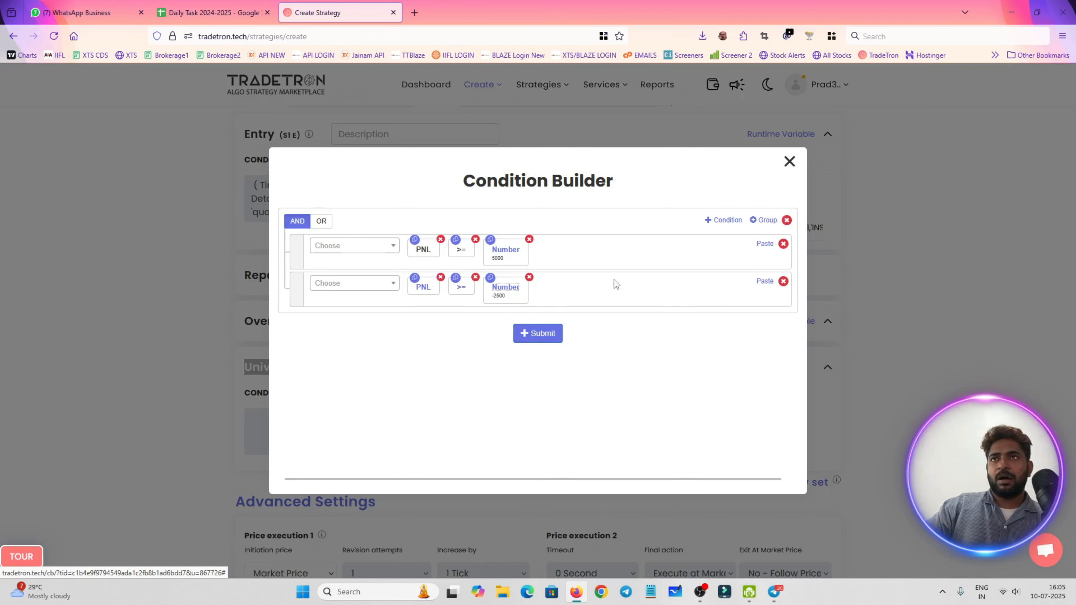
Add a third exit condition starting with the Time keyword for the NFO exchange
left_click(722, 220)
left_click(357, 320)
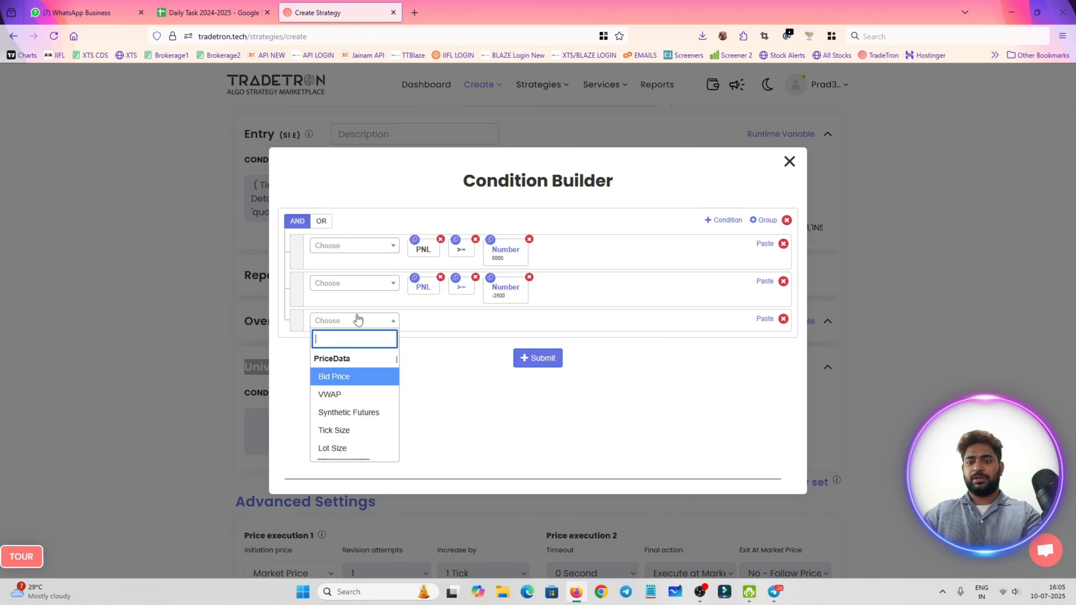
type("time")
left_click(335, 413)
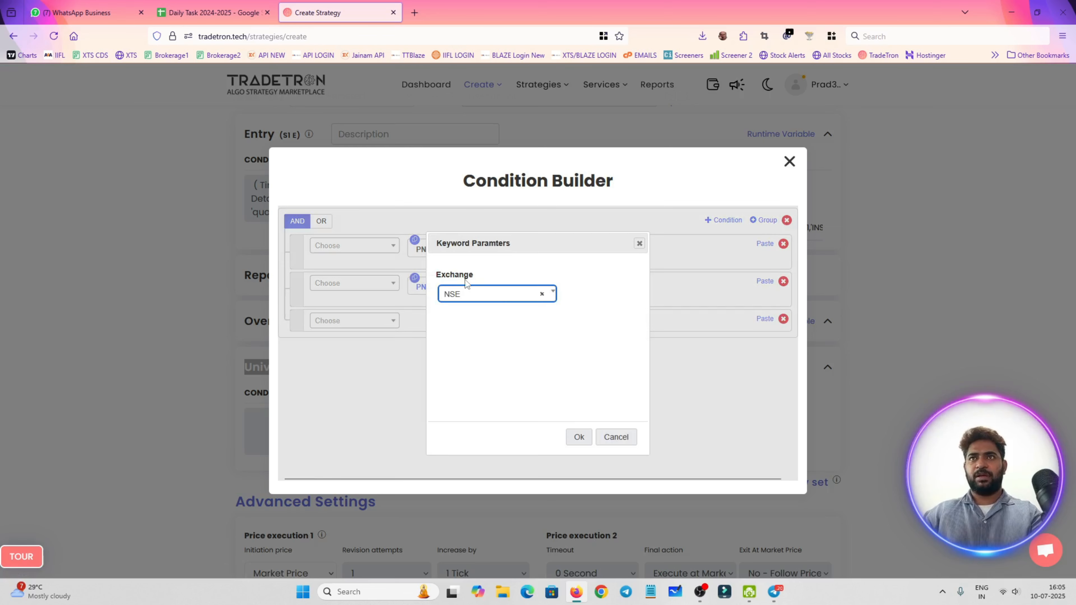
left_click(498, 304)
type("nfo")
key("Return")
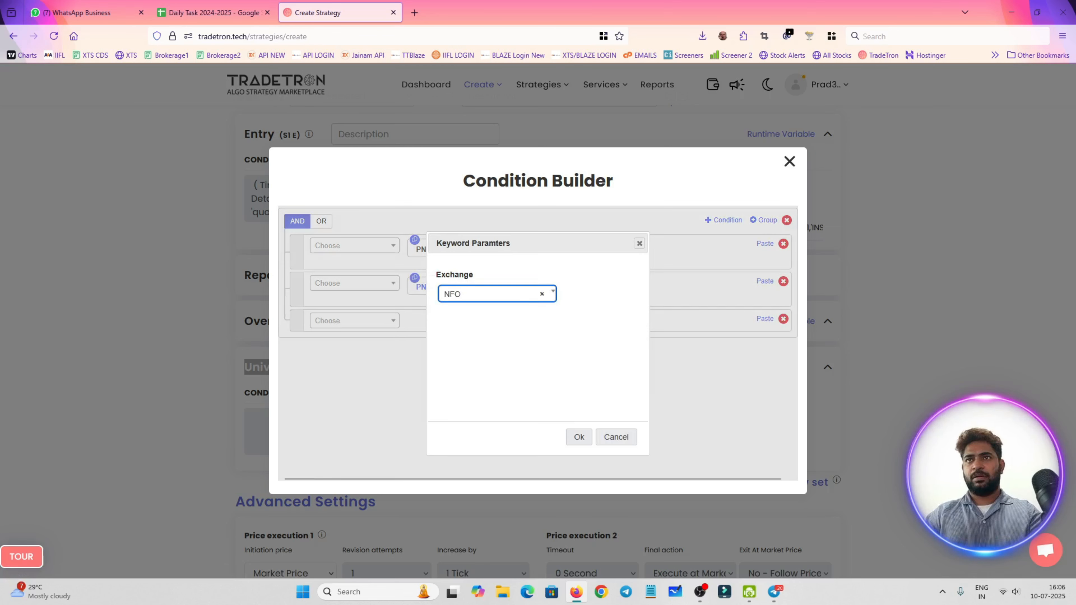
left_click(579, 437)
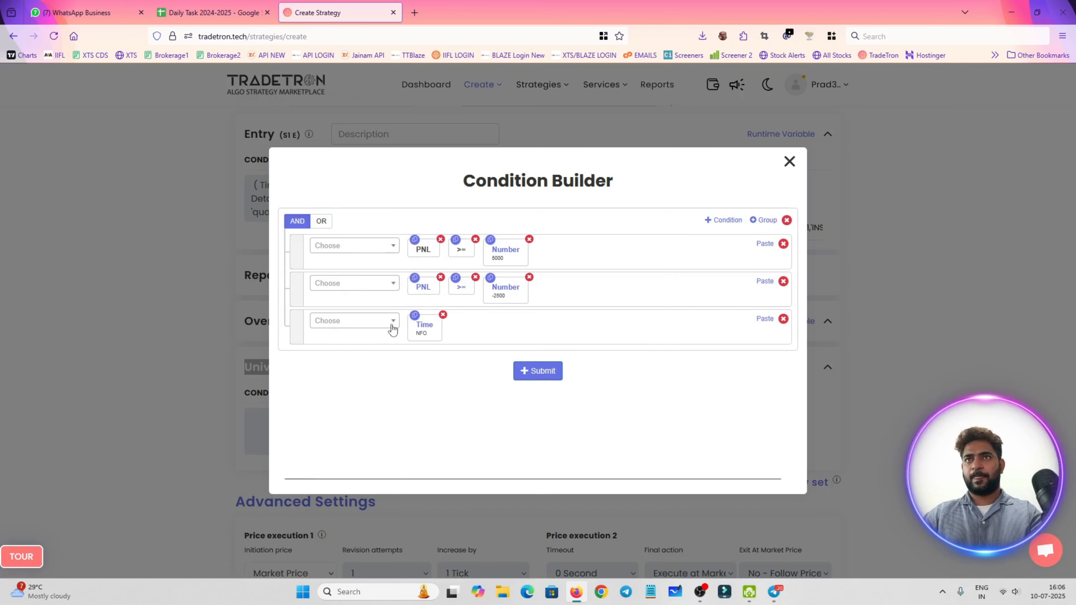
Copy >= and Number from the second condition into the Time condition, and set its Number to 1520
left_click(455, 279)
left_click(765, 319)
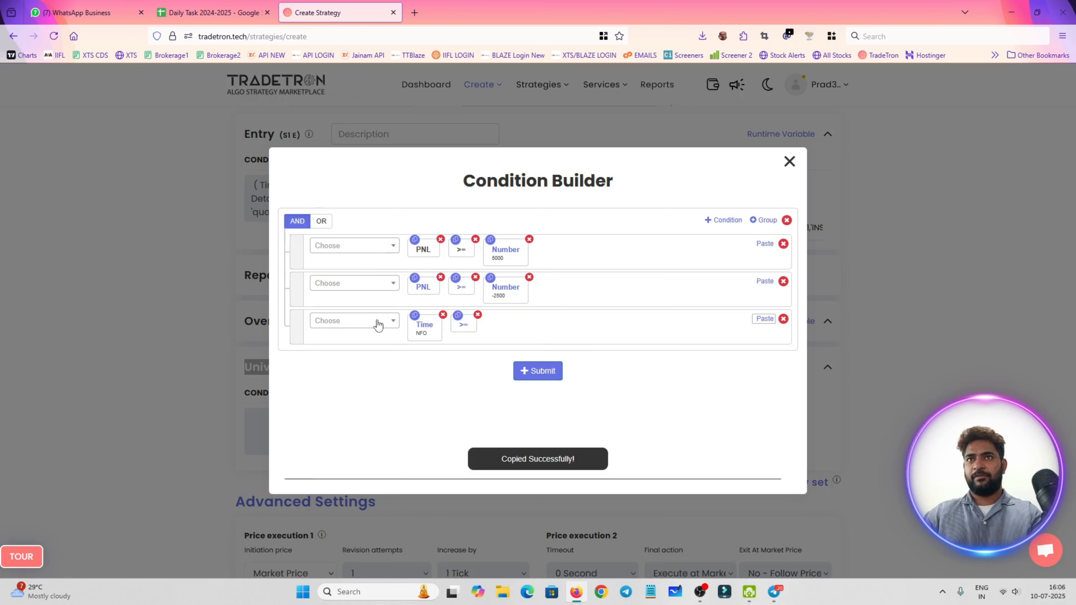
left_click(378, 322)
left_click(505, 296)
left_click(490, 279)
left_click(765, 319)
left_click(506, 327)
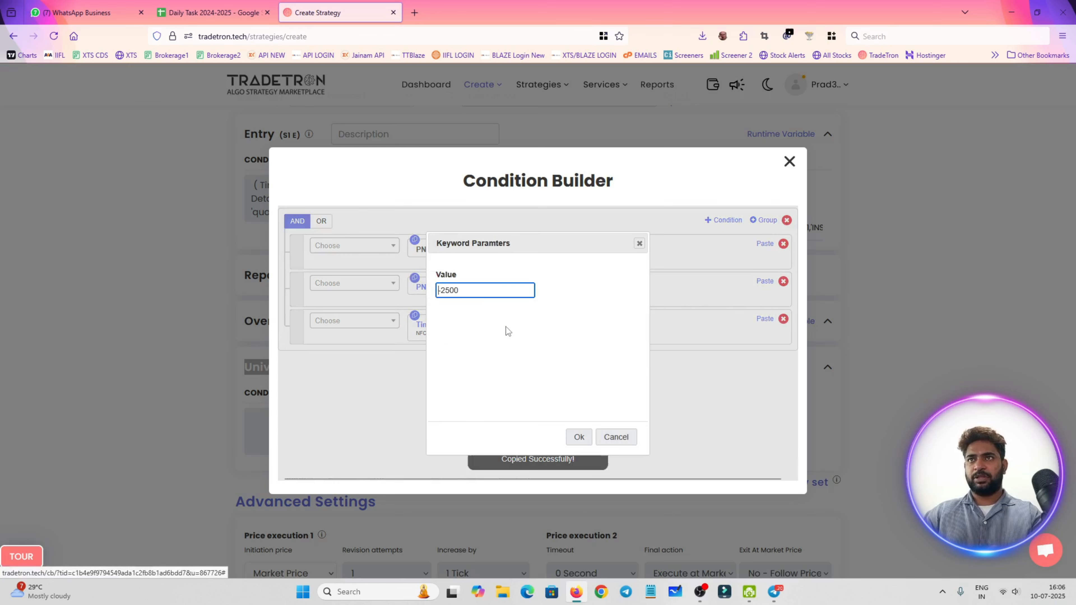
type("1520")
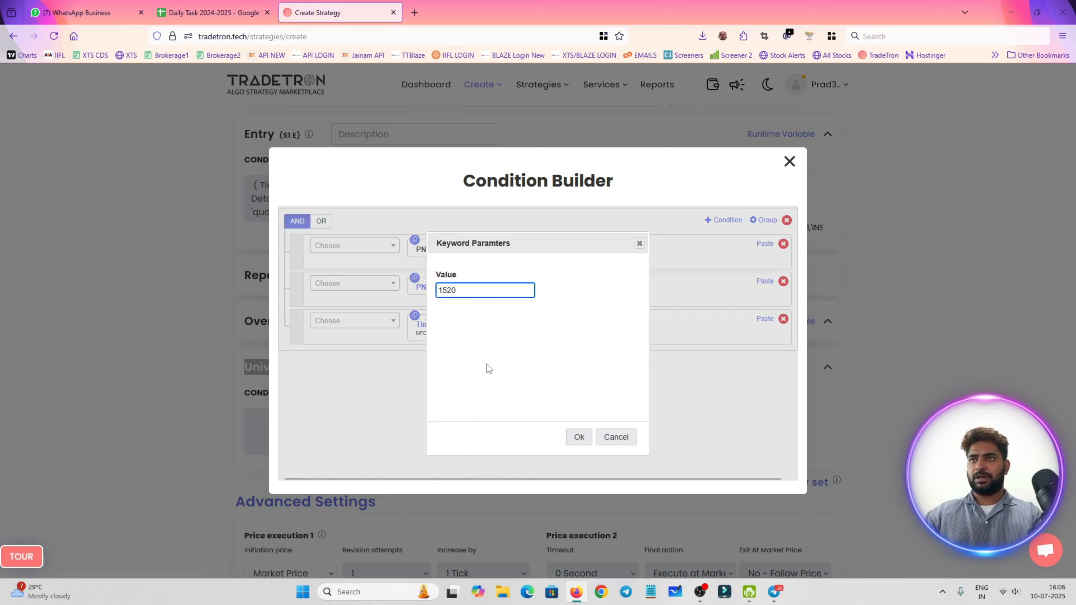
left_click(579, 437)
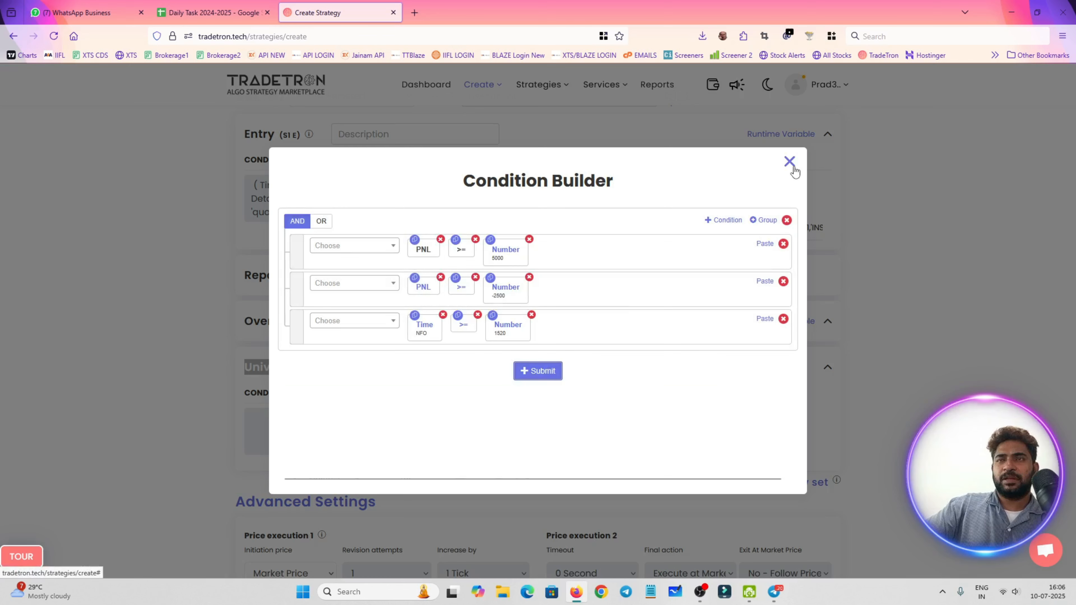
Combine the three Universal Exit conditions with OR, submit them and close the Condition Builder
left_click(317, 223)
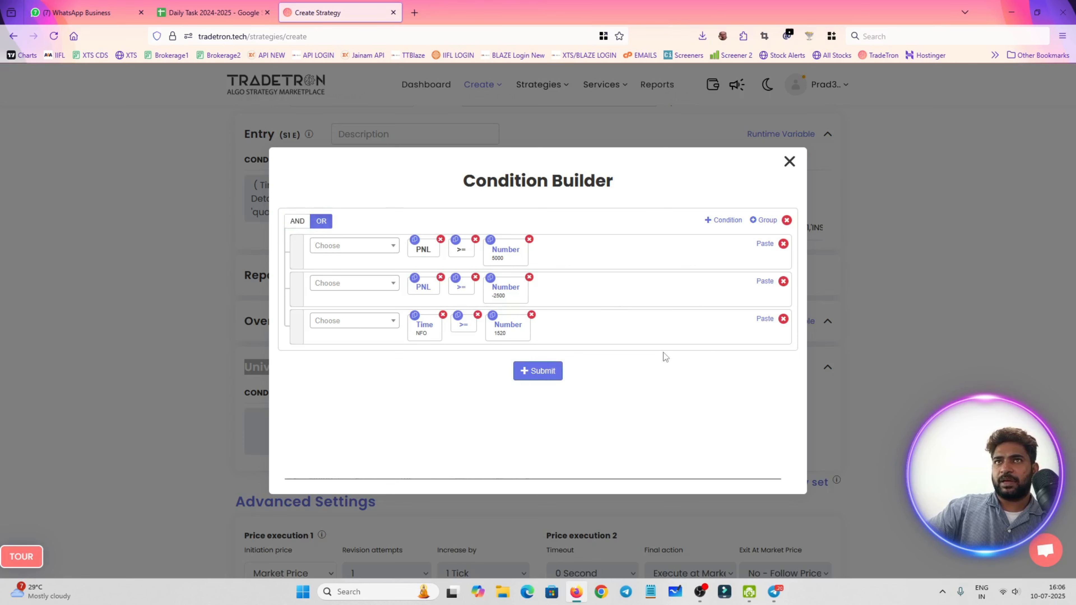
left_click(546, 373)
left_click(789, 162)
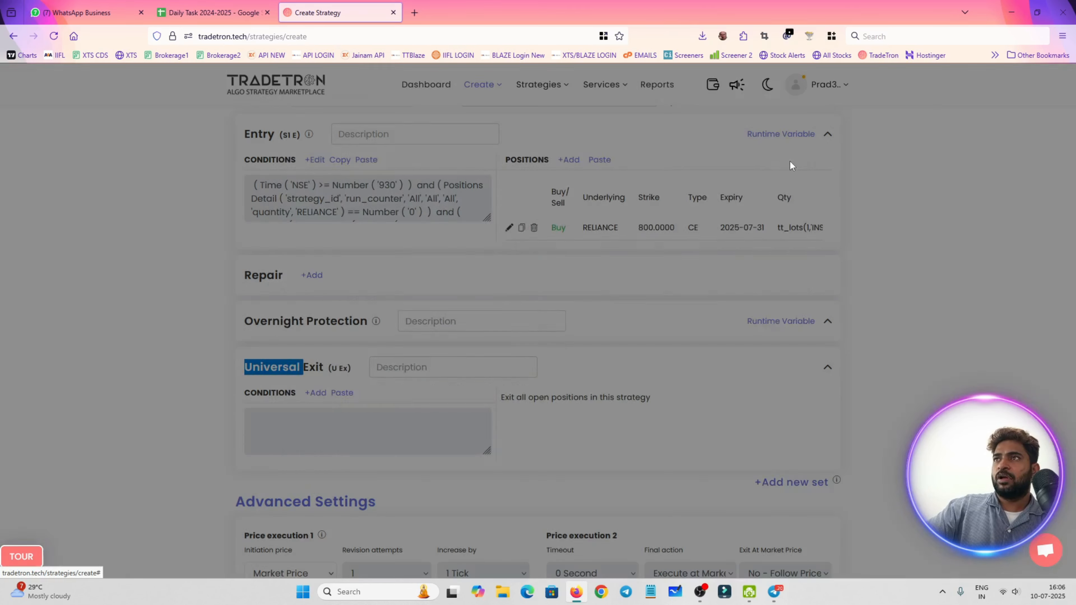
Submit the whole strategy form to create the strategy
scroll(738, 317, "down", 15)
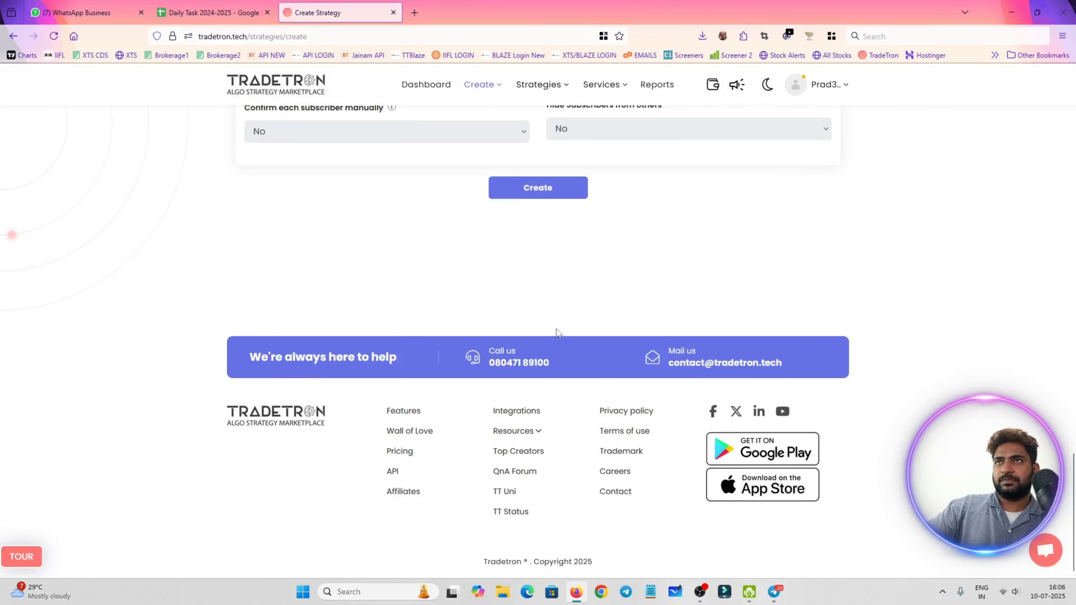
left_click(558, 195)
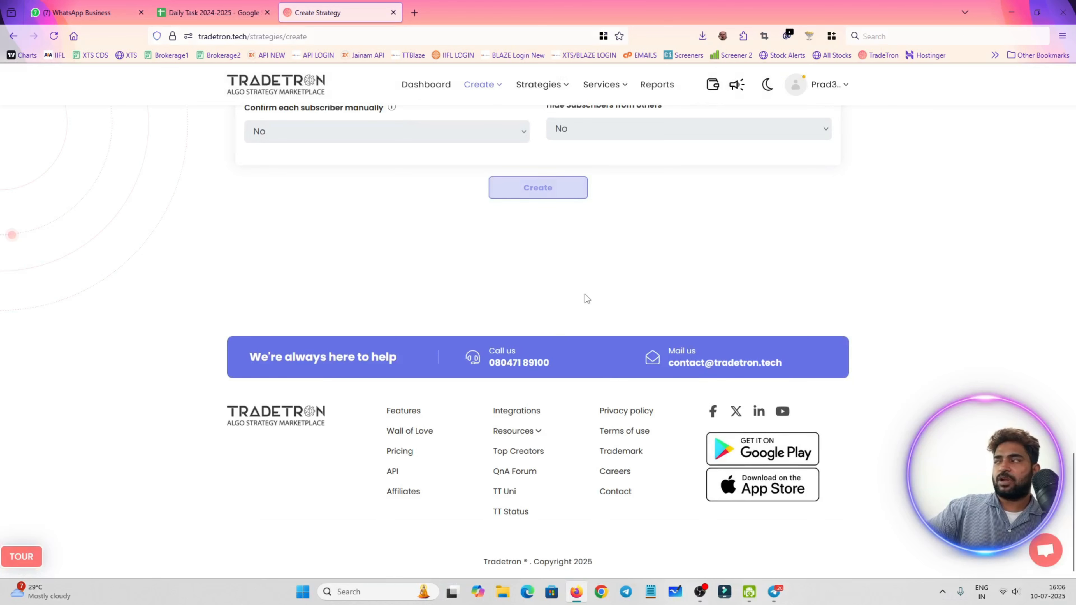
scroll(591, 294, "up", 5)
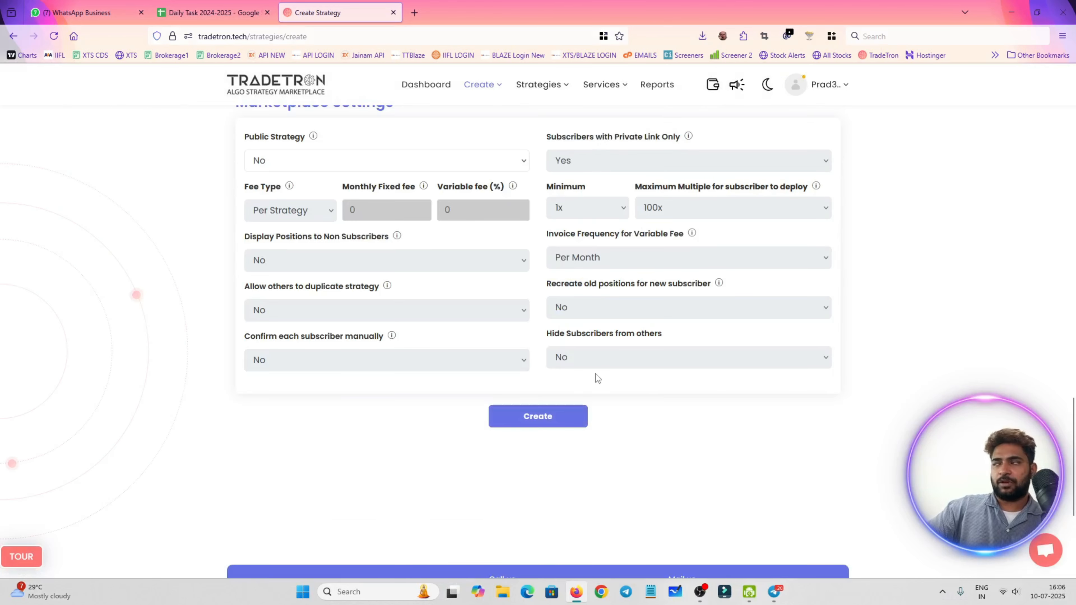